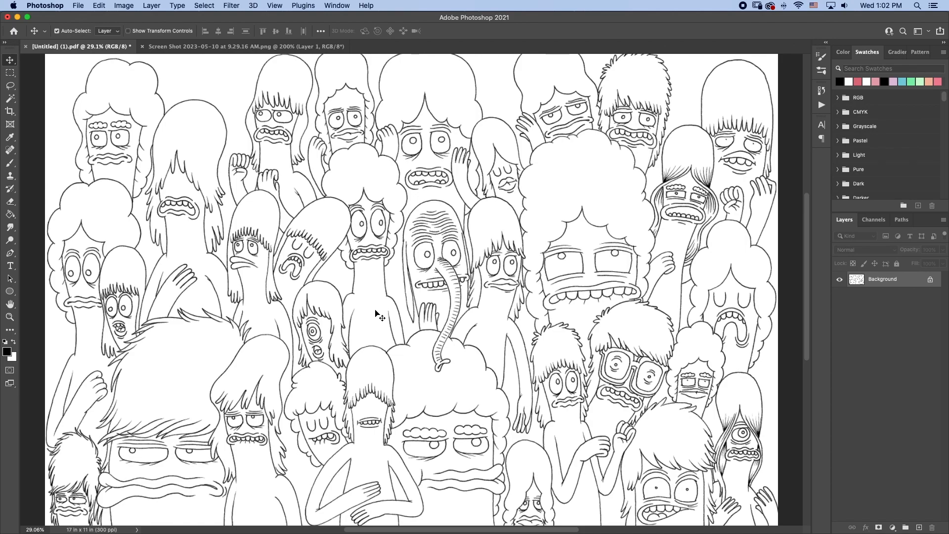
Look over the five-color palette document and return to the line drawing.
left_click(176, 48)
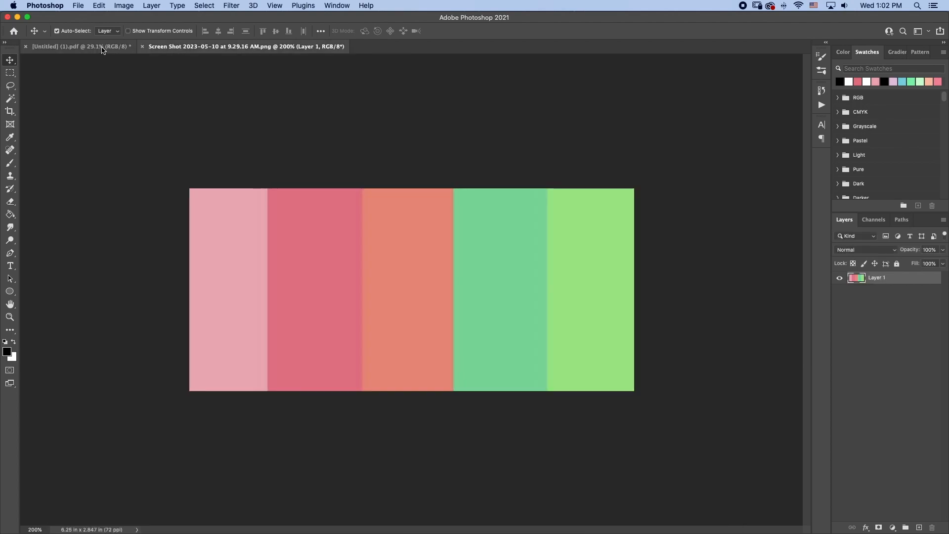
left_click(102, 48)
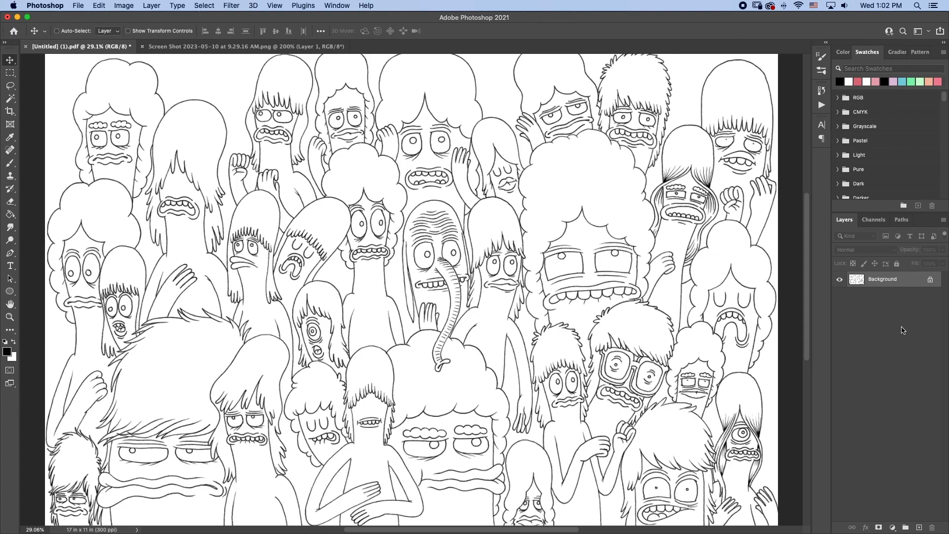
Duplicate the Background layer and set the copy's blend mode to Multiply.
key("super+j")
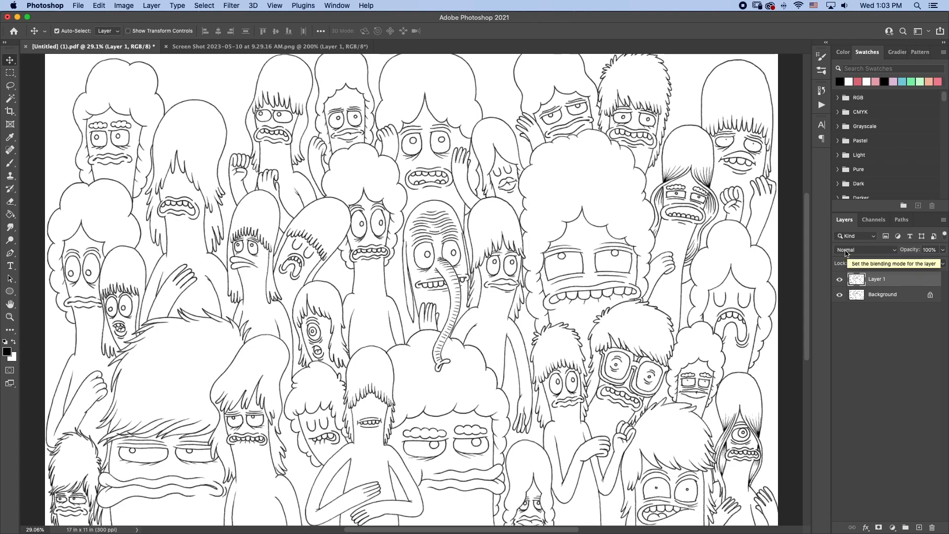
left_click(891, 254)
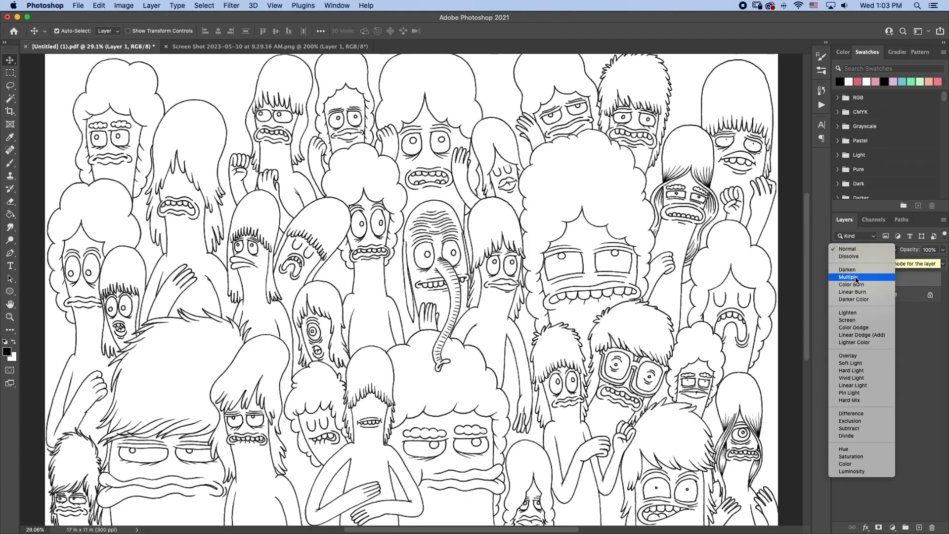
left_click(858, 278)
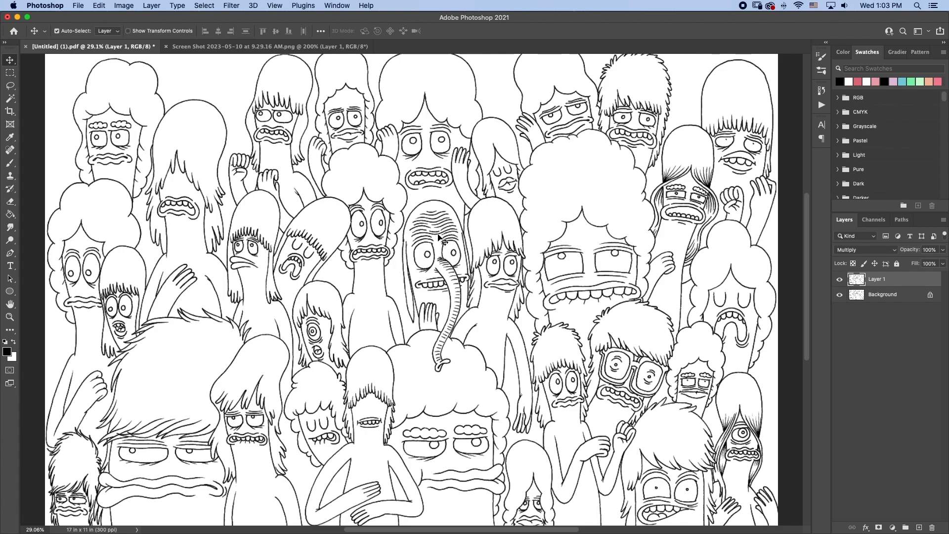
Sample the palette's light pink as the background color and its dark pink as the foreground color.
key("i")
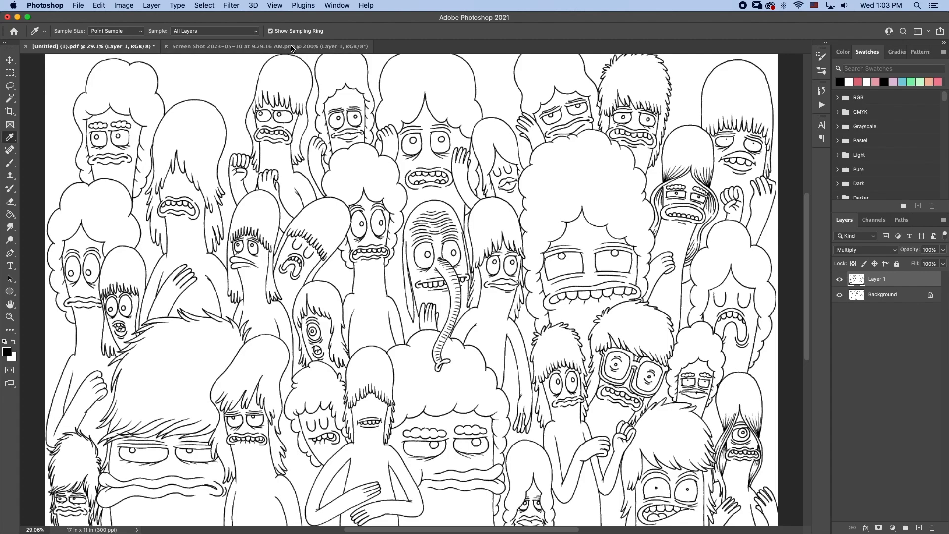
left_click(293, 47)
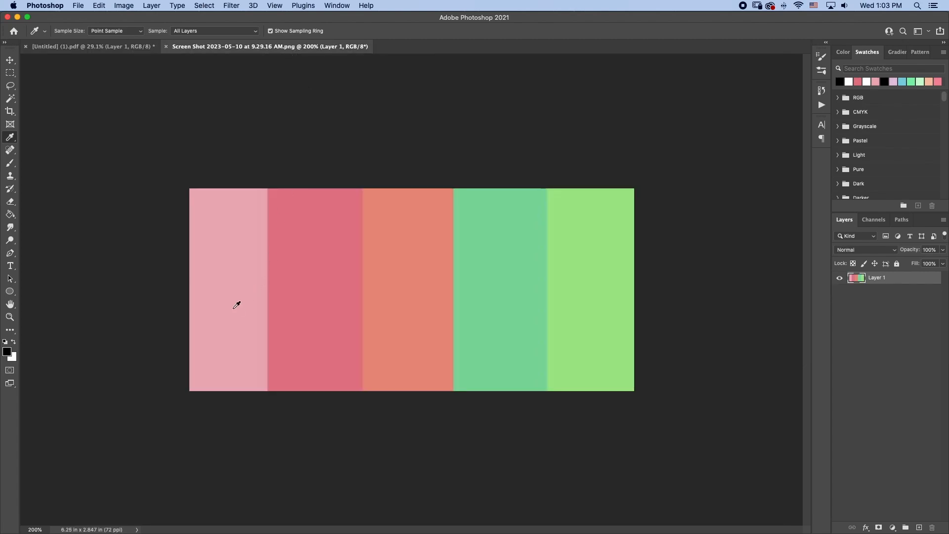
left_click(232, 301)
key("x")
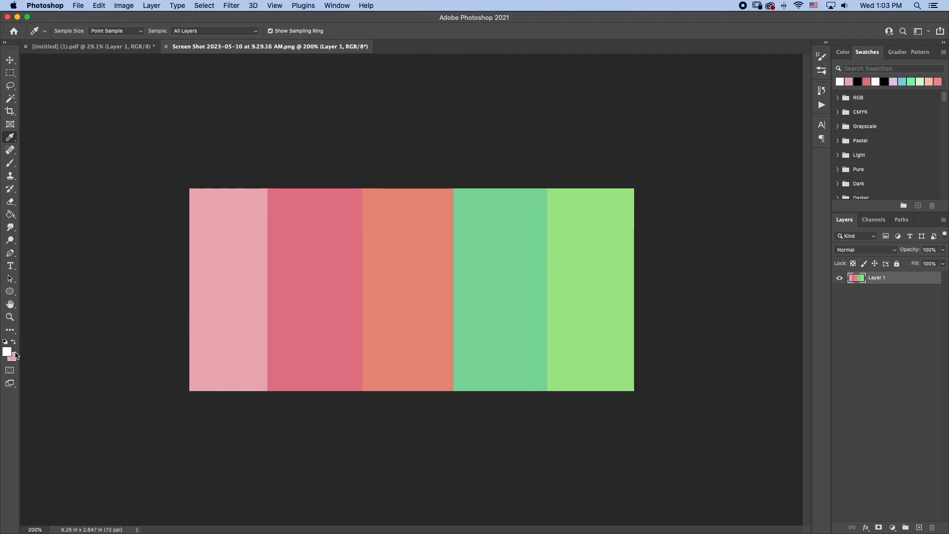
left_click(315, 305)
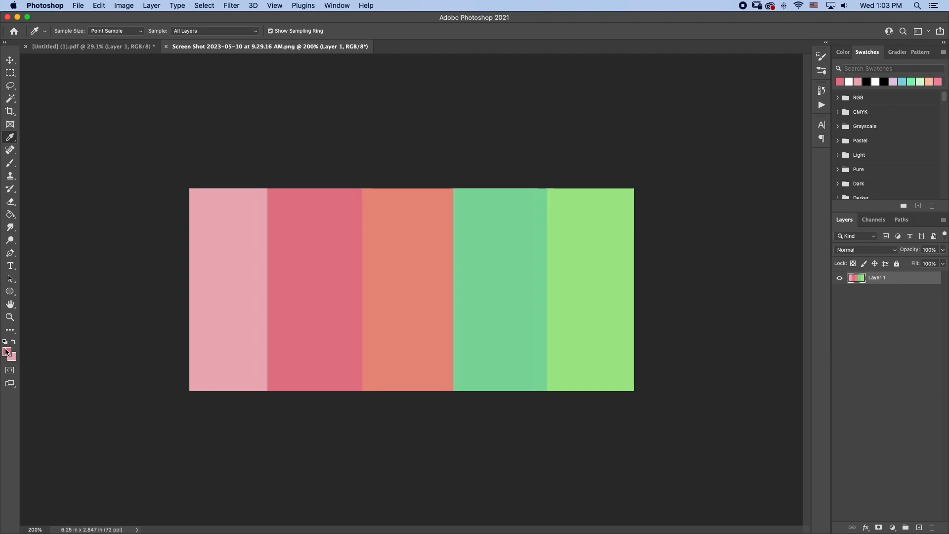
Swap the foreground and background colors back and forth.
key("x")
key("x")
key("x")
key("x")
key("x")
key("x")
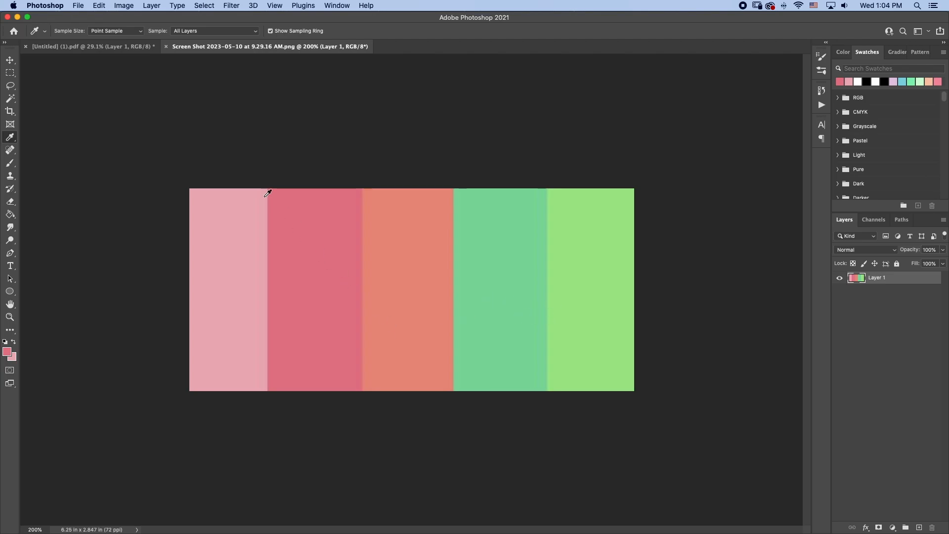
Fill four characters' hair in the drawing with dark pink: top-left curls, small figure at left, tilted figure and large top-center figure.
left_click(116, 47)
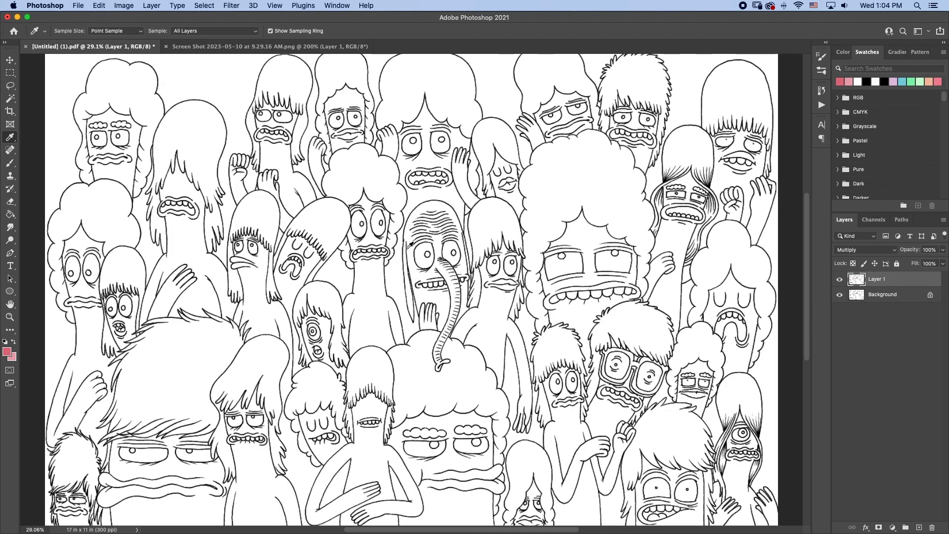
key("g")
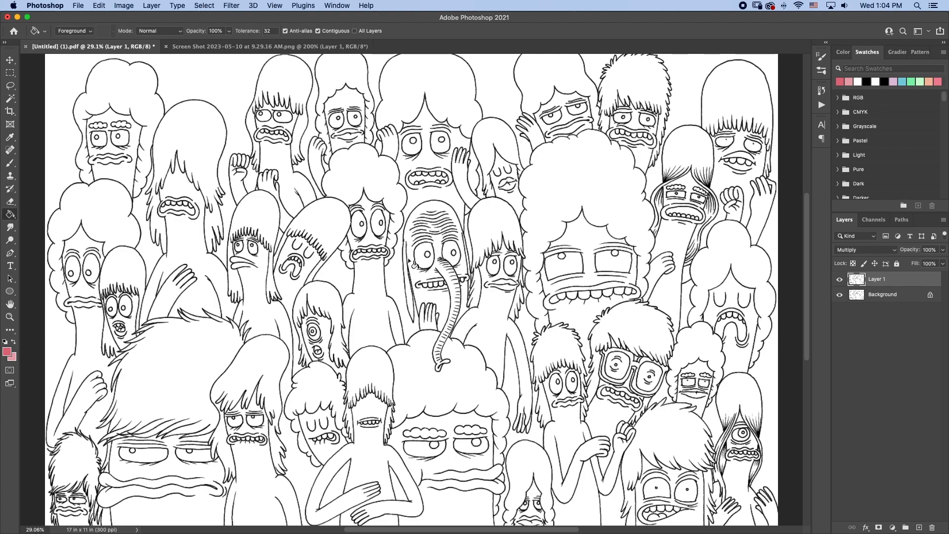
left_click(140, 94)
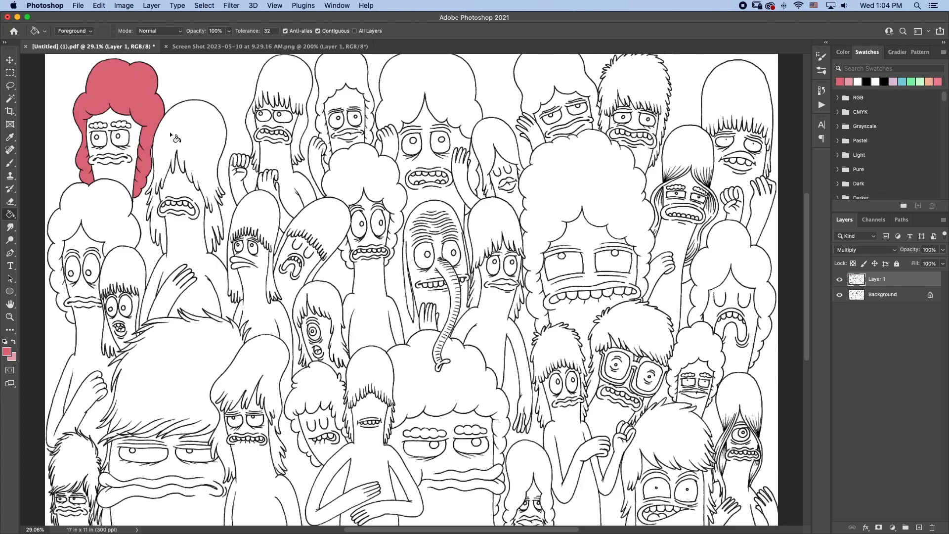
left_click(129, 274)
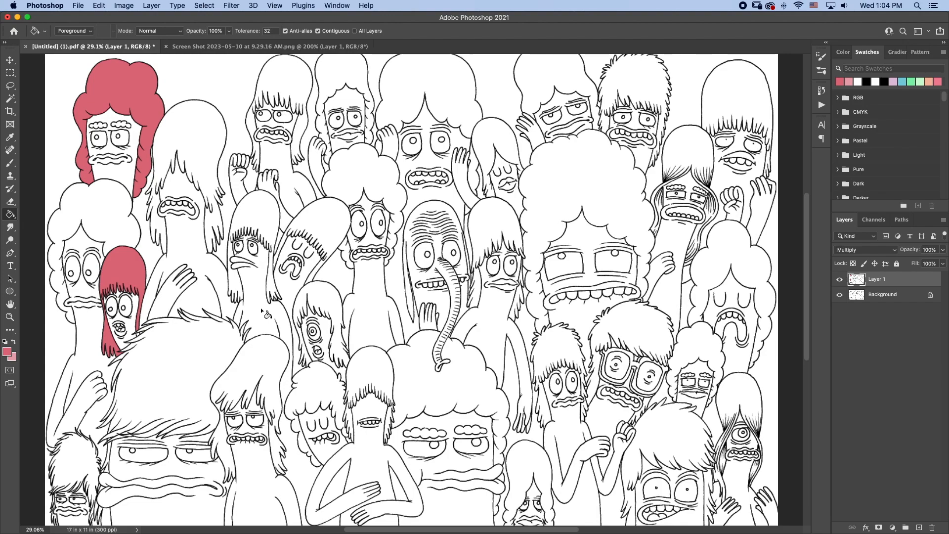
left_click(316, 222)
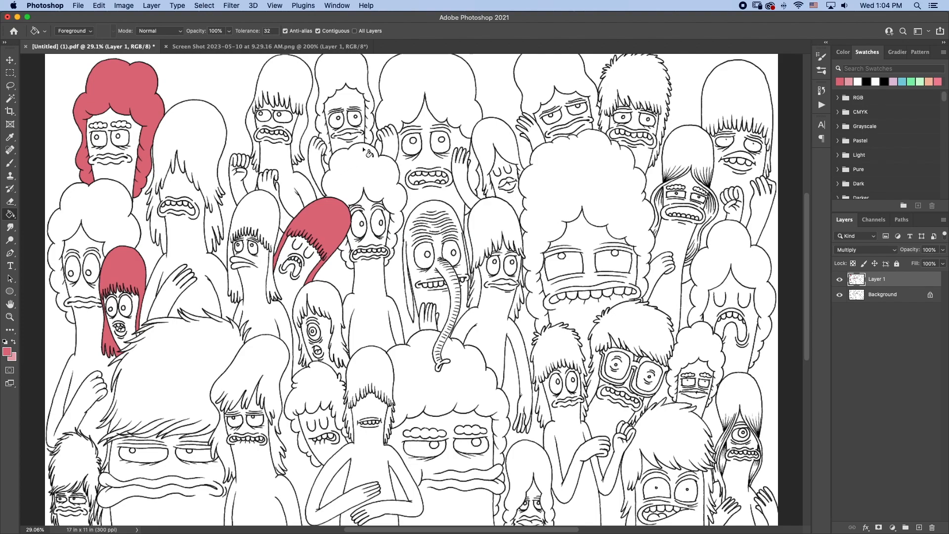
left_click(399, 116)
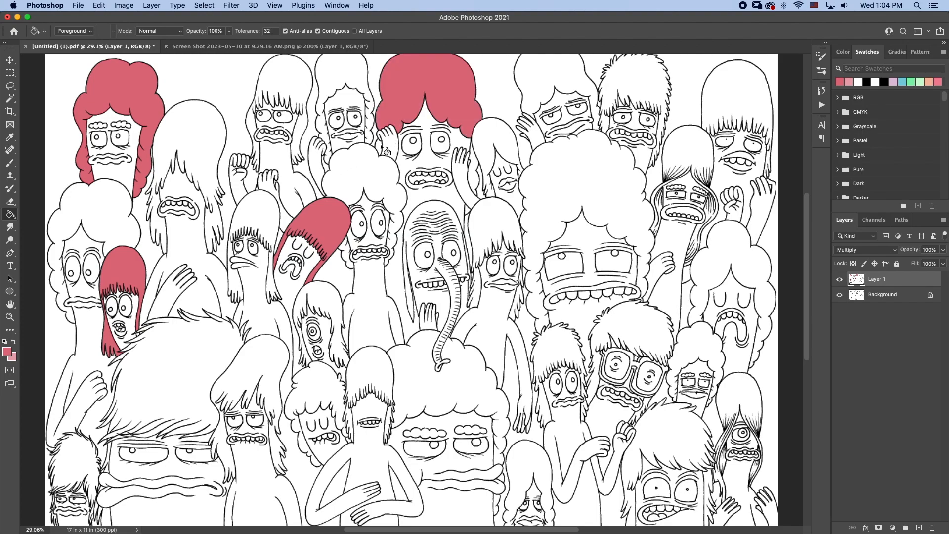
left_click(380, 148)
left_click(476, 175)
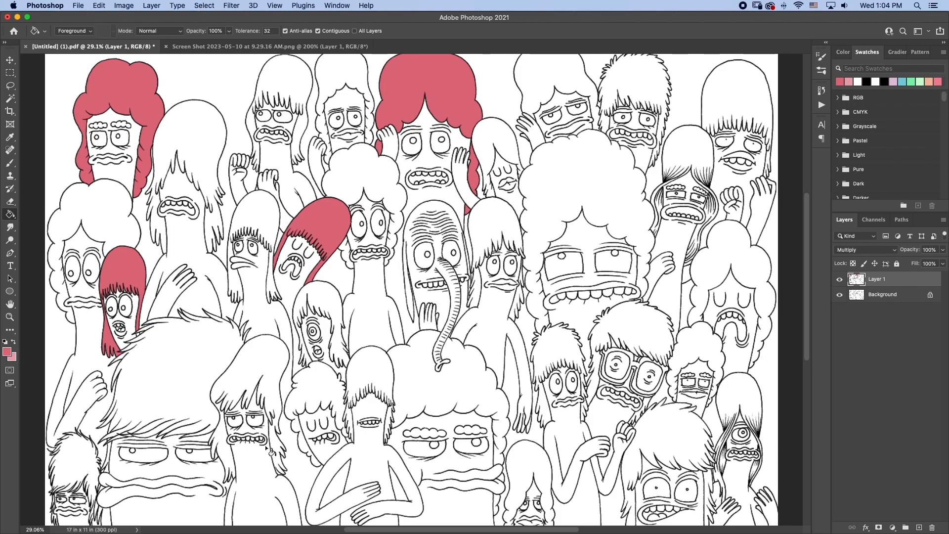
Fill the top-left figure's eyebrows, the glasses wearer's hair and the large bottom-center face with dark pink.
left_click(102, 126)
left_click(124, 127)
left_click(660, 341)
left_click(455, 465)
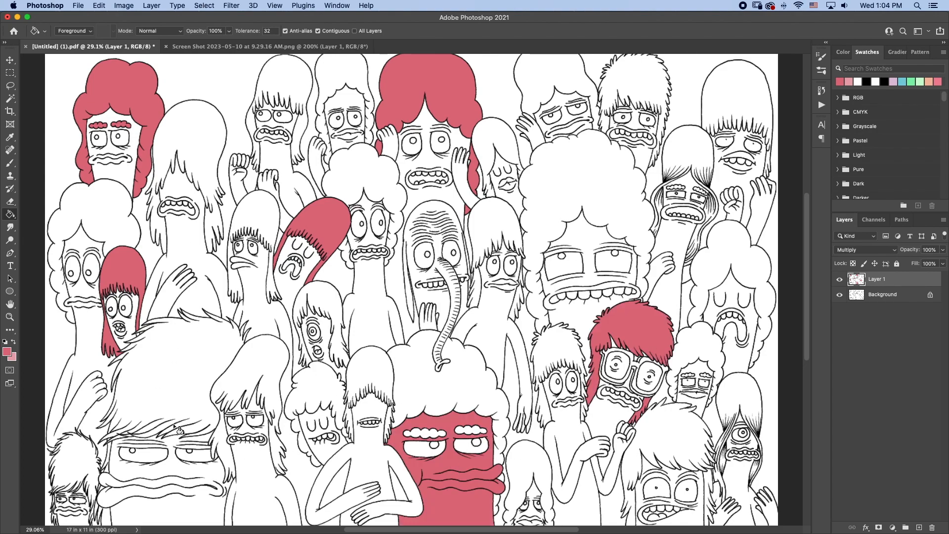
Fill the small bottom-left face, several characters' mouths and tongues, and the far-right curly figure's hair and mouth with dark pink.
left_click(85, 510)
left_click(317, 349)
left_click(374, 256)
left_click(555, 299)
left_click(634, 291)
left_click(722, 330)
left_click(734, 240)
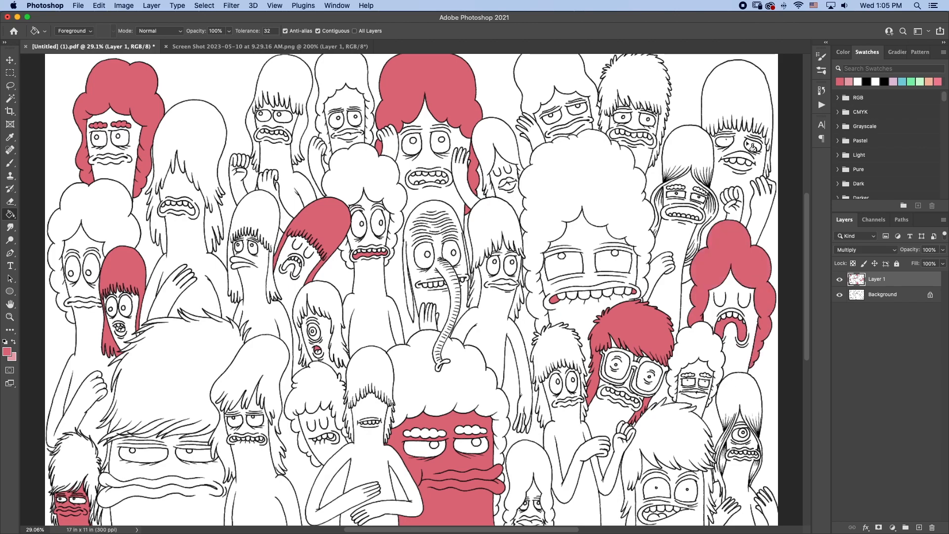
Fill more faces at the upper right and bottom, an open mouth, top-left fringed hair and the trunk-nosed figure's pupils with dark pink.
left_click(751, 131)
left_click(766, 212)
left_click(641, 130)
left_click(696, 520)
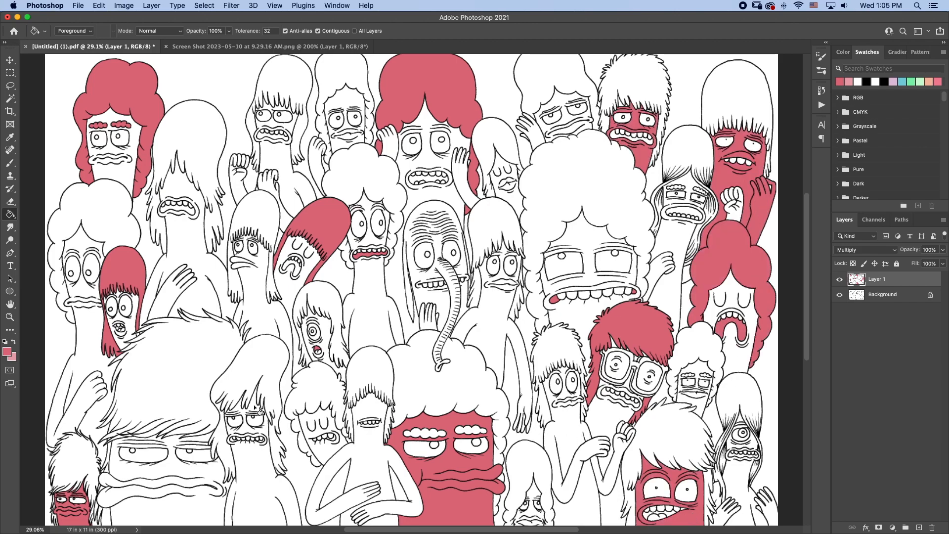
left_click(257, 410)
left_click(178, 210)
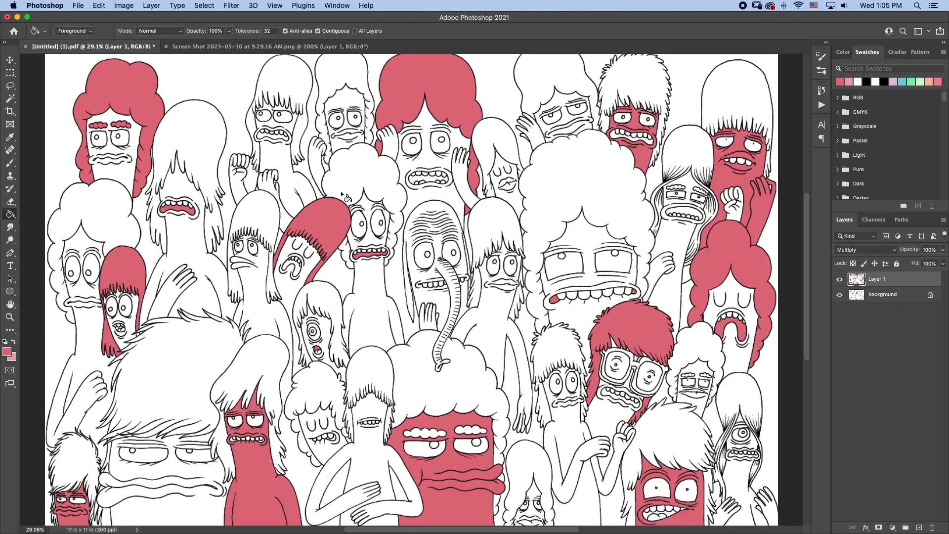
left_click(254, 121)
left_click(453, 254)
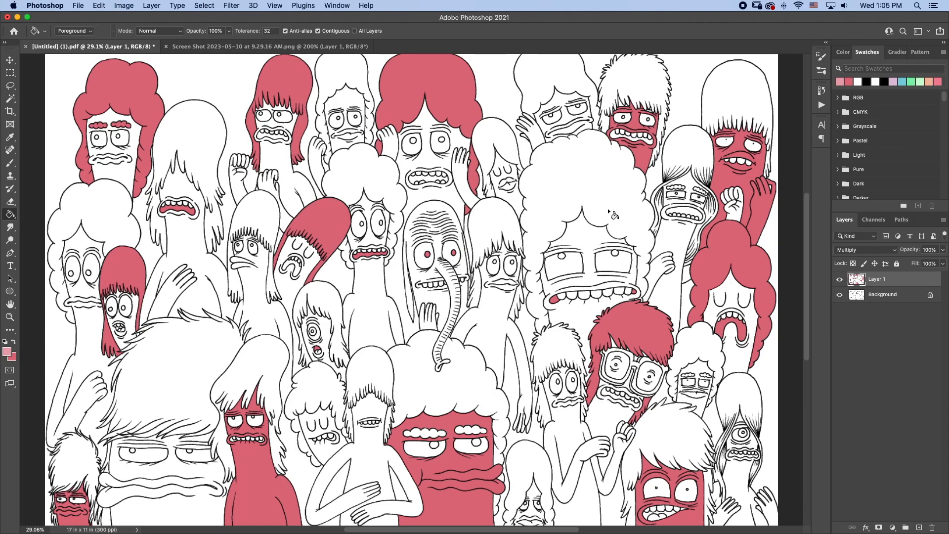
Fill the top-right figure's parted hair, the long-haired figure's skin and the raised fist beside it with light pink.
left_click(544, 93)
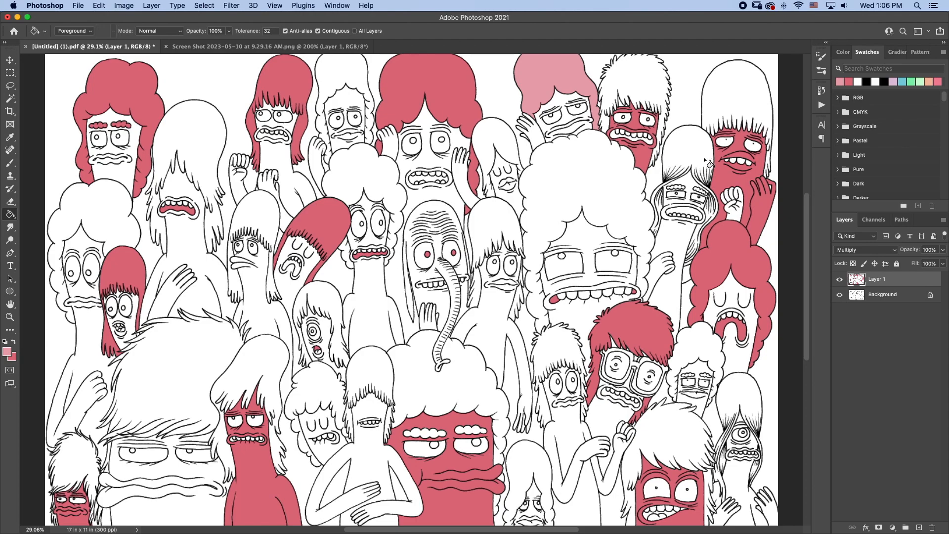
left_click(665, 283)
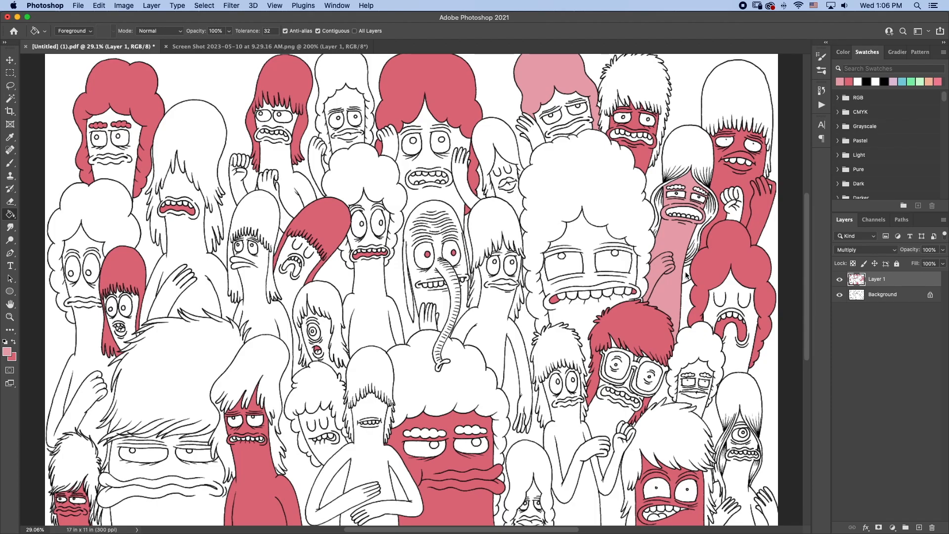
left_click(733, 197)
Fill the fringed left-center figure's face and body with light pink, undoing the first fill and refilling the strip beside the curly head.
left_click(267, 282)
key("super+z")
mouse_move(283, 408)
left_mouse_down()
mouse_move(346, 409)
mouse_move(300, 411)
left_mouse_up()
key("b")
key("g")
left_click(296, 376)
key("super+0")
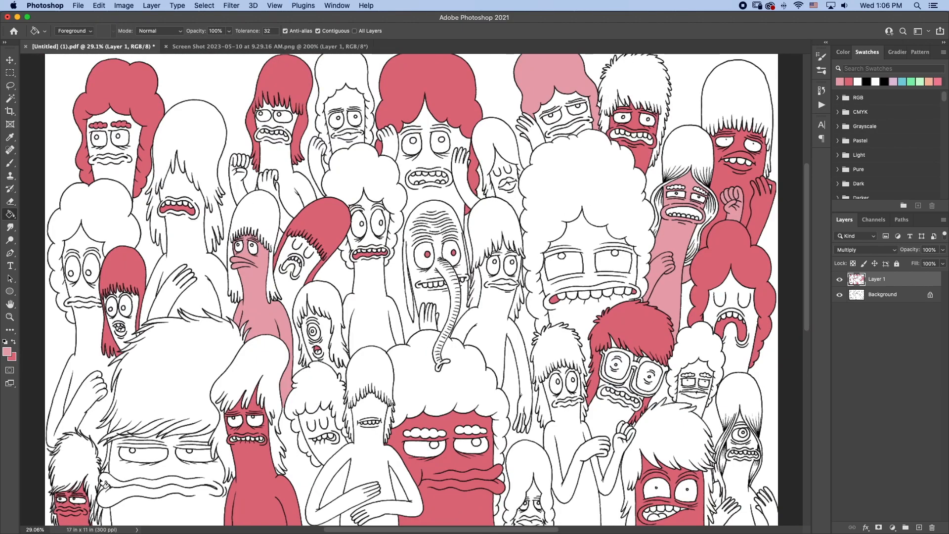
Fill the big bottom-left face, left curly hair, top-center tongue, and the neighboring curly figure's face and hands with light pink.
left_click(426, 179)
left_click(350, 99)
left_click(317, 160)
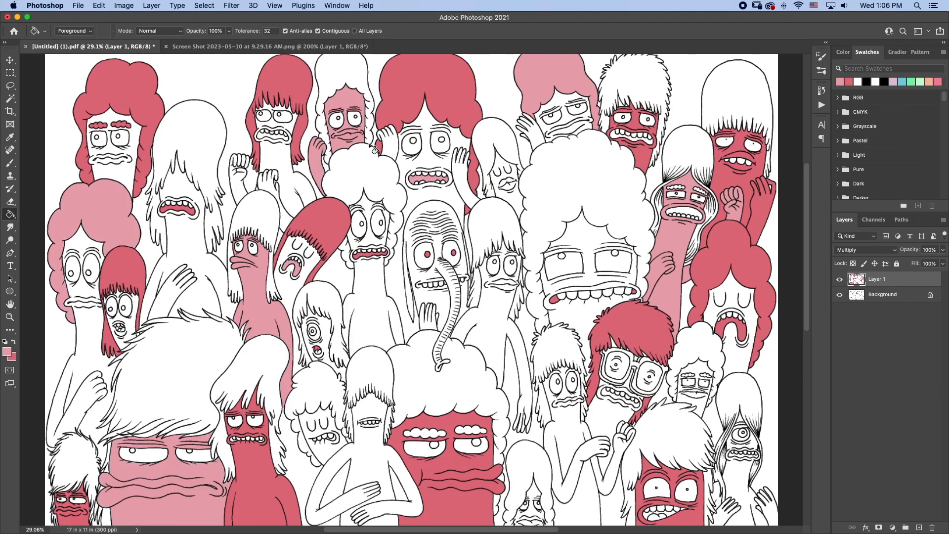
left_click(387, 141)
Fill the gesturing lower-right figure's face, body and hands and the closed-eyed curly figure's face with light pink.
left_click(567, 427)
left_click(589, 482)
left_click(610, 465)
left_click(624, 433)
left_click(338, 412)
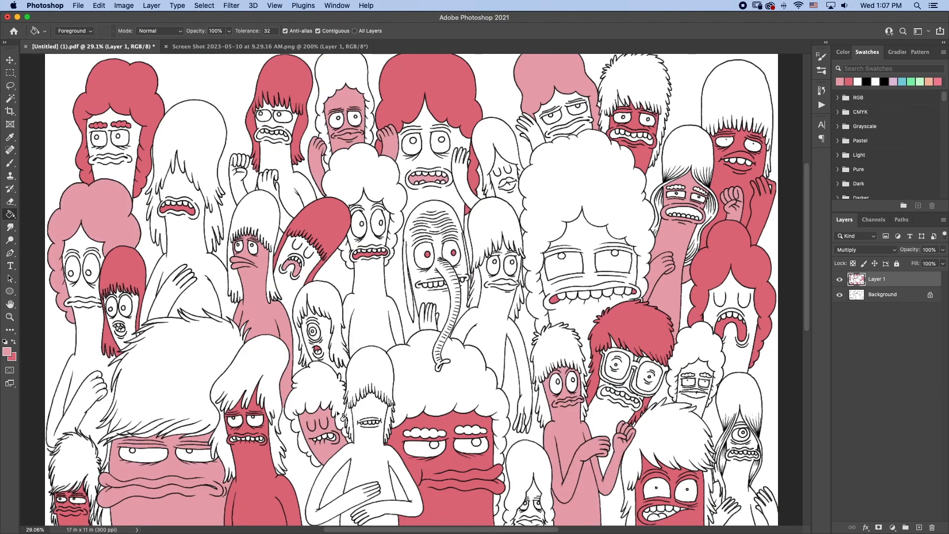
Fill the hair of the center fringed figure and the one-eyed left figure, plus the small right curly figure's face, with light pink.
left_click(520, 294)
left_click(333, 304)
left_click(697, 372)
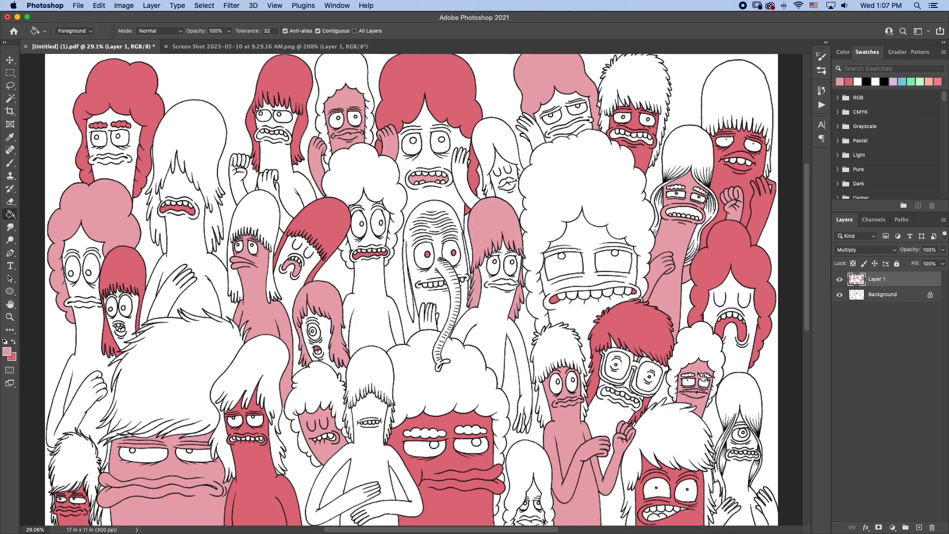
Fill the bottom-right one-eyed figure's face, body and both hands with light pink.
left_click(738, 484)
left_click(717, 492)
left_click(757, 507)
key("z")
left_click_drag(687, 519, 720, 519)
left_click_drag(720, 519, 601, 419)
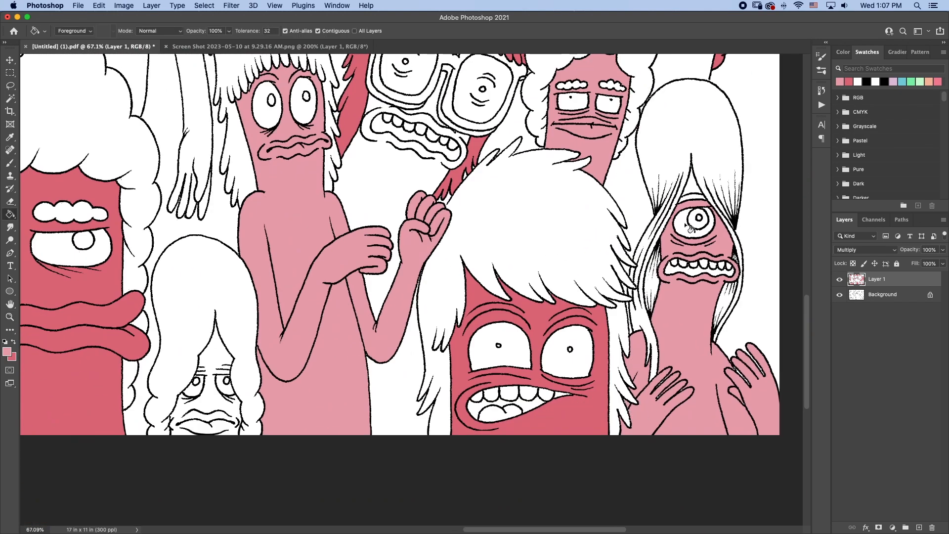
key("b")
key("super+0")
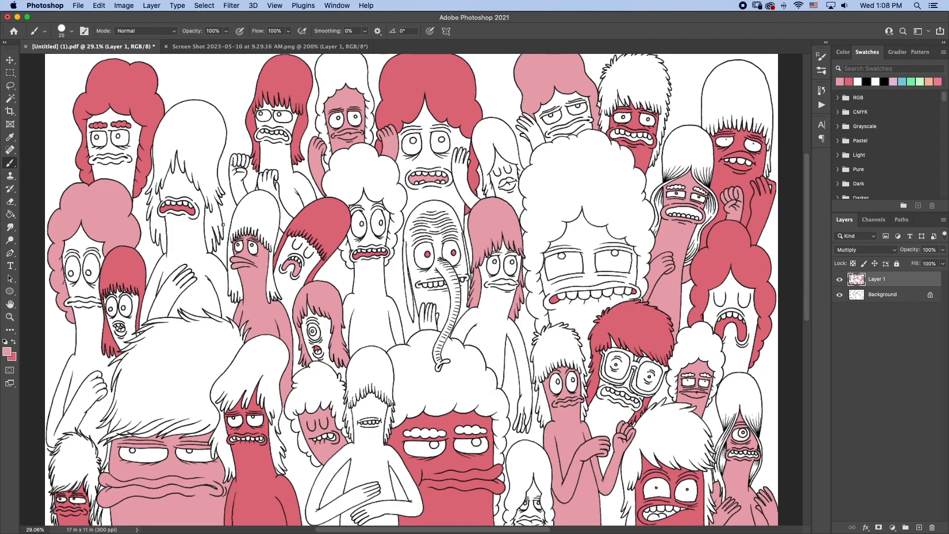
Sample the palette's orange as the background color and teal green as the foreground color, and return to the drawing.
left_click(229, 46)
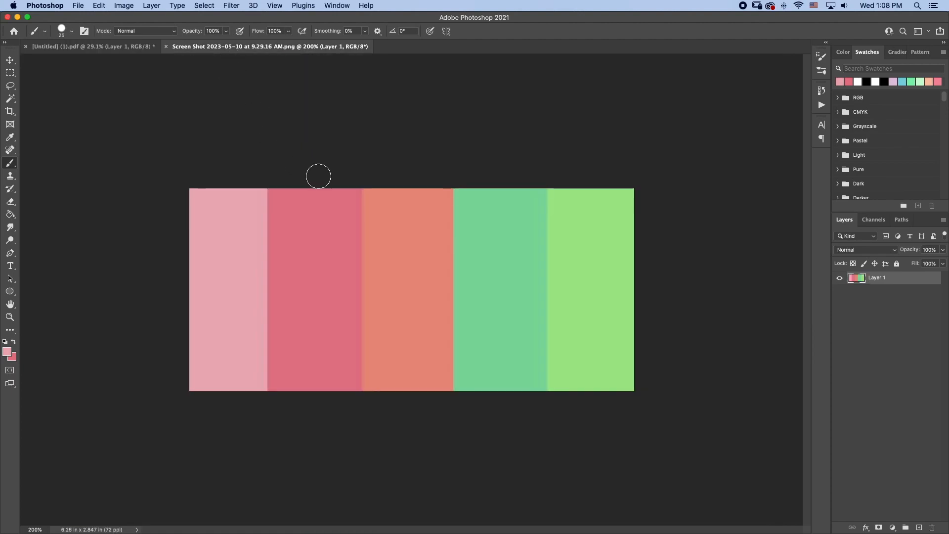
key("i")
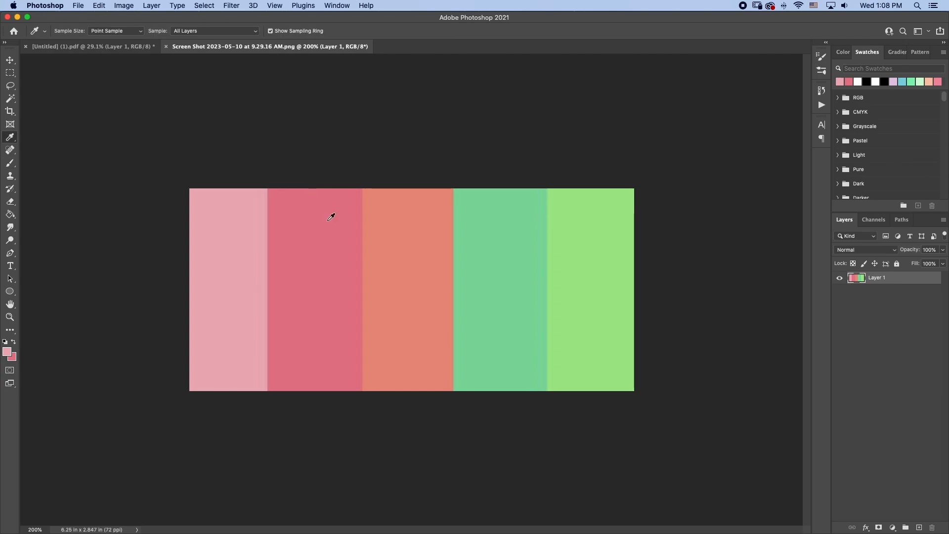
left_click_drag(414, 280, 428, 280)
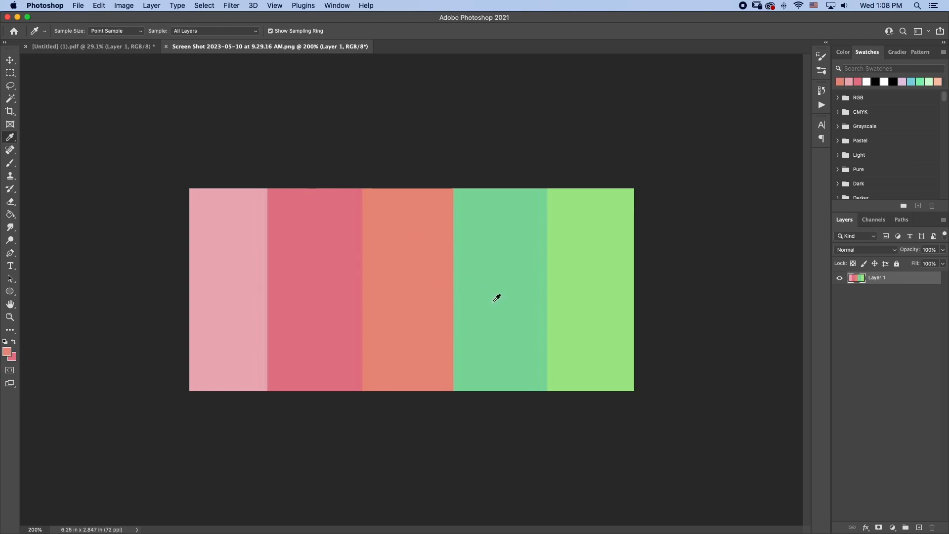
key("x")
left_click(492, 297)
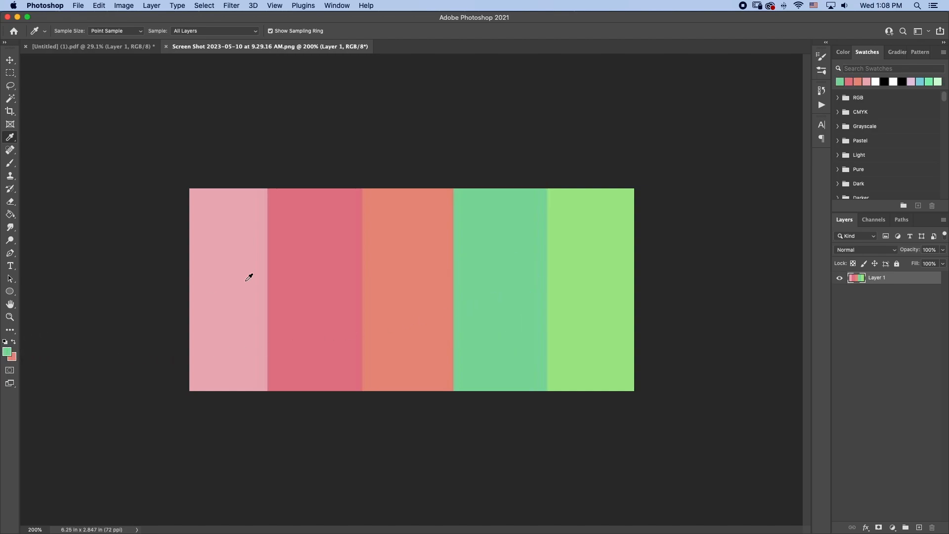
left_click(123, 47)
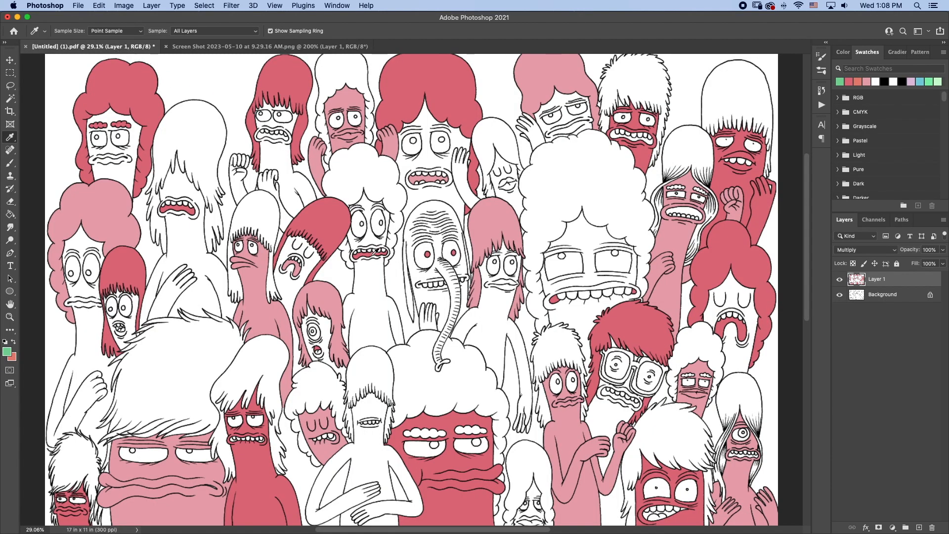
Fill the long-haired upper-left figure's face, body and hand with teal green.
key("g")
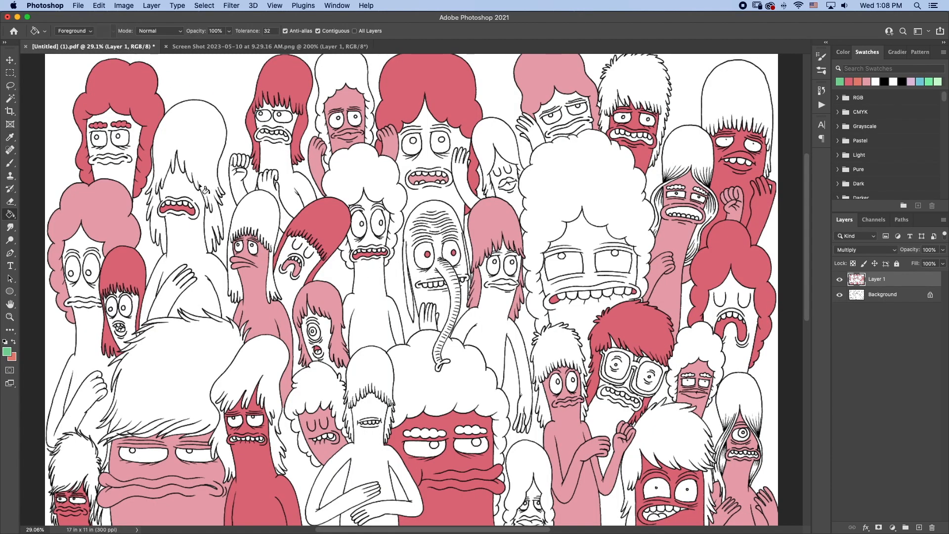
left_click(182, 188)
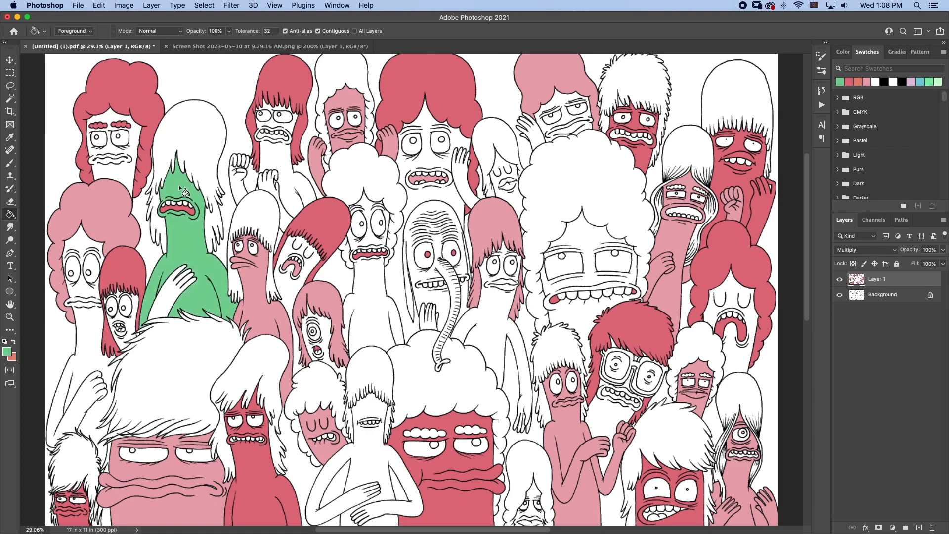
left_click(177, 301)
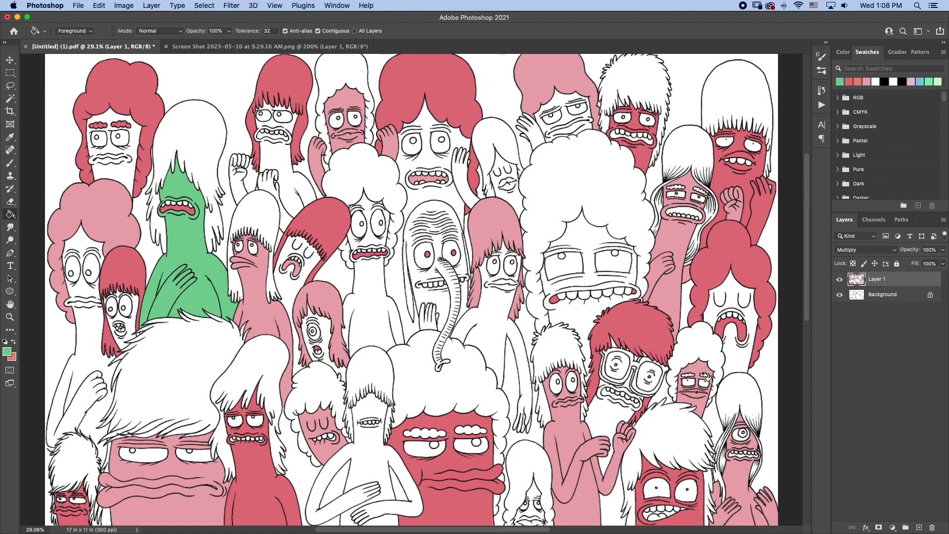
Fill the small right curly figure's hair and both eyebrows with teal green.
left_click(711, 360)
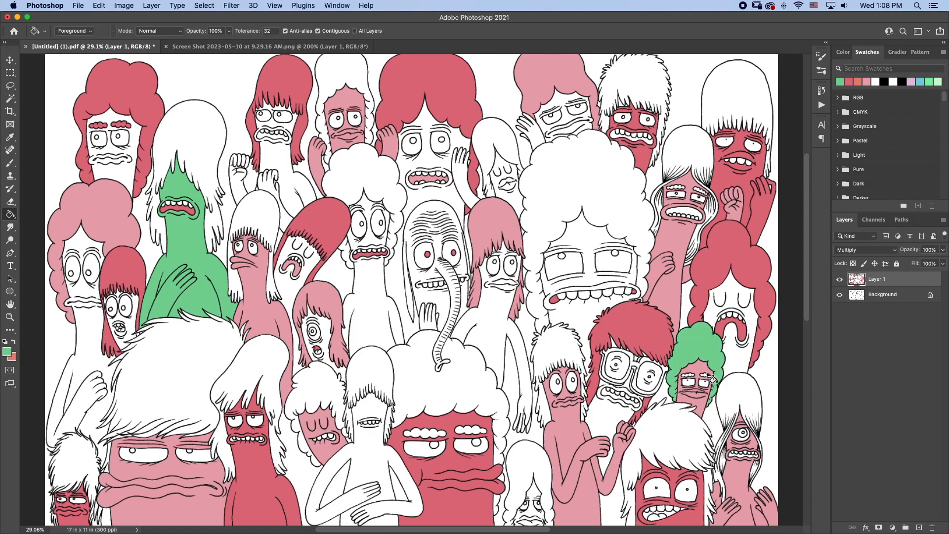
key("z")
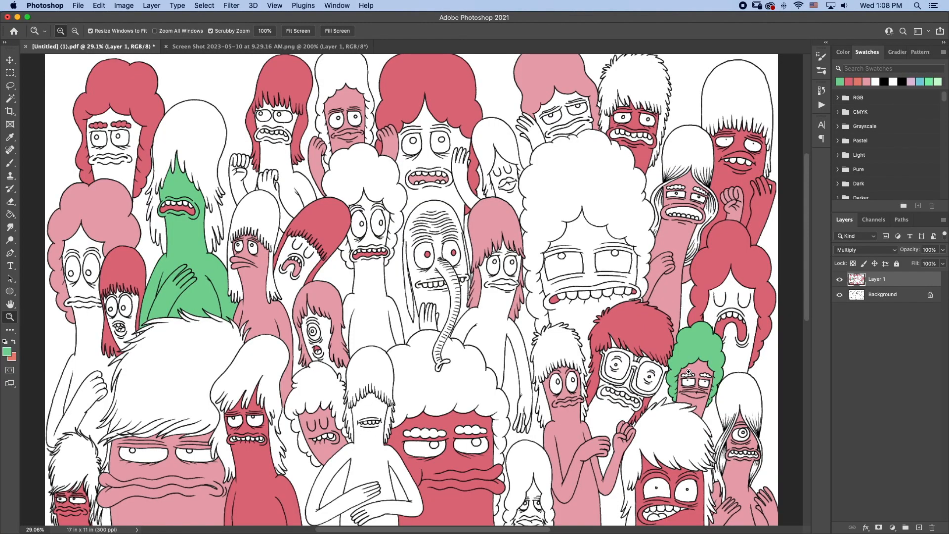
mouse_move(687, 364)
left_mouse_down()
mouse_move(735, 428)
mouse_move(725, 422)
left_mouse_up()
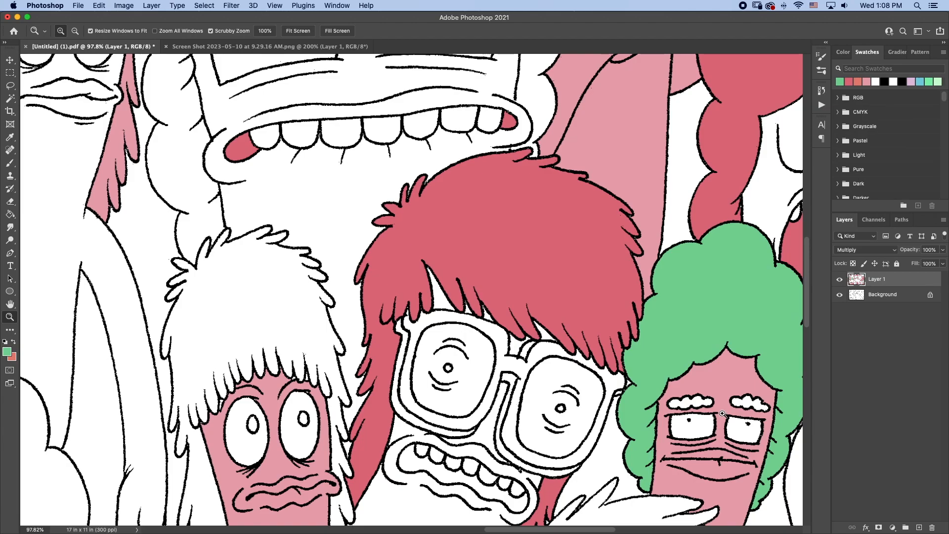
key("g")
left_click(706, 405)
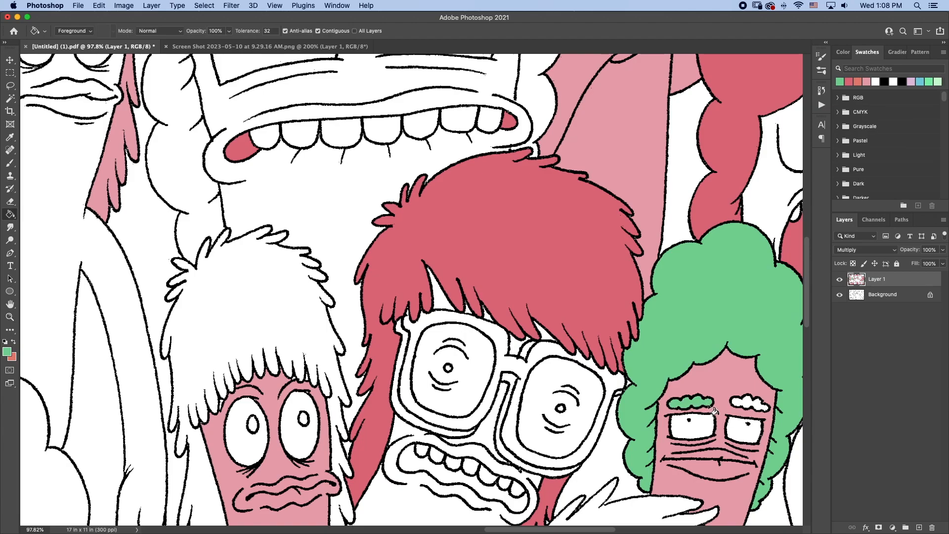
left_click(751, 406)
key("super+minus")
key("super+minus")
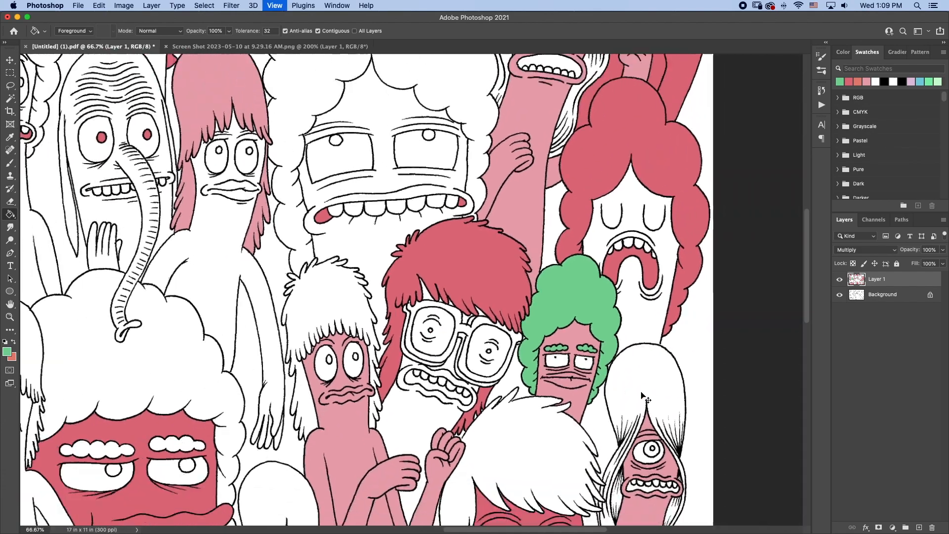
Fill the trunk-nosed figure, the closed-eyed upper-center figure's face and the two raised hands beside it with teal green.
key("super+0")
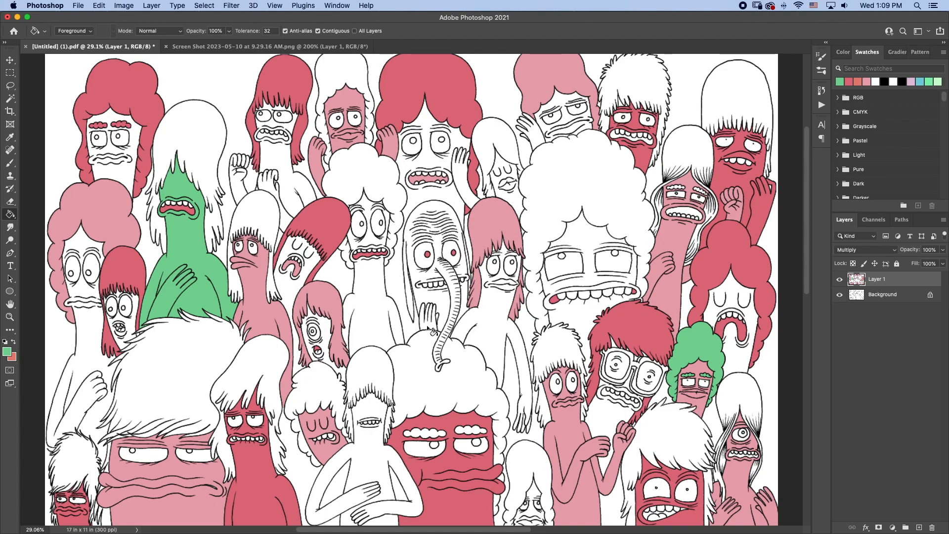
left_click(443, 298)
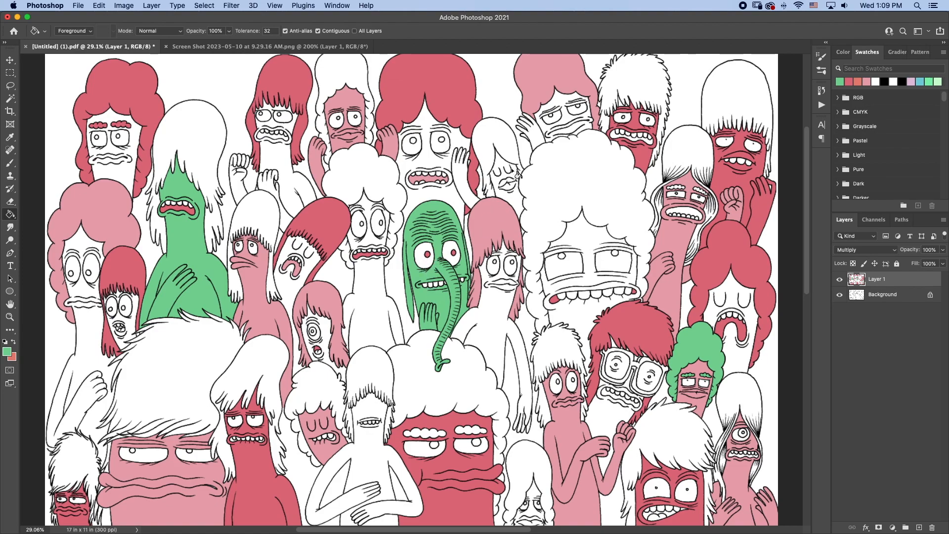
left_click(501, 163)
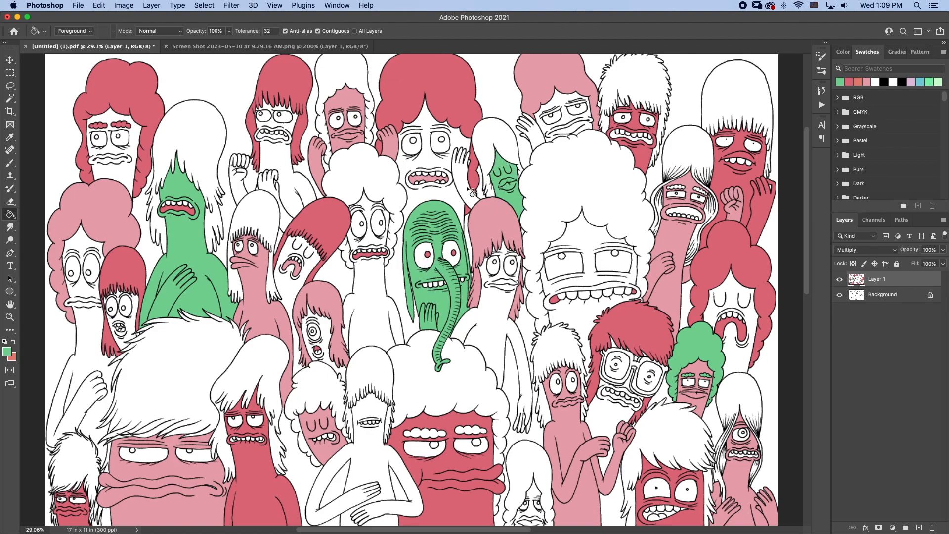
left_click(471, 191)
left_click(527, 139)
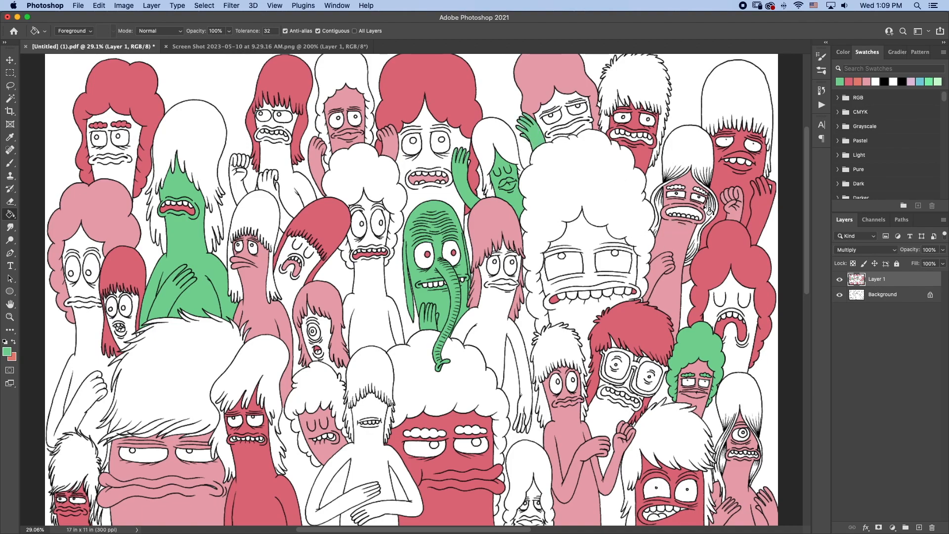
Fill the long-necked right figure's hair, the small bottom figure's face and the bottom-right one-eyed figure's iris with teal green.
left_click(709, 219)
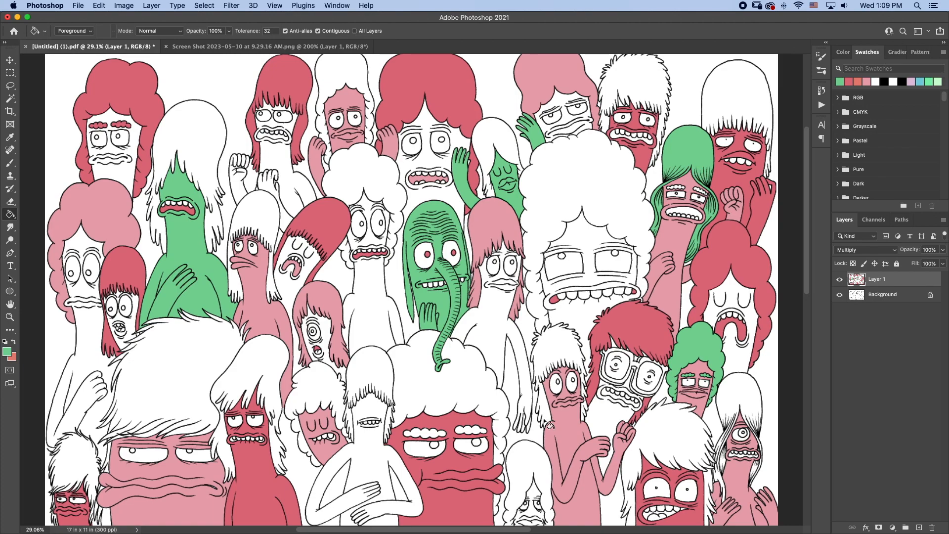
left_click(542, 512)
left_click(744, 435)
Try to fill the large curly-haired figure's face with teal green, and undo the fills.
left_click(574, 332)
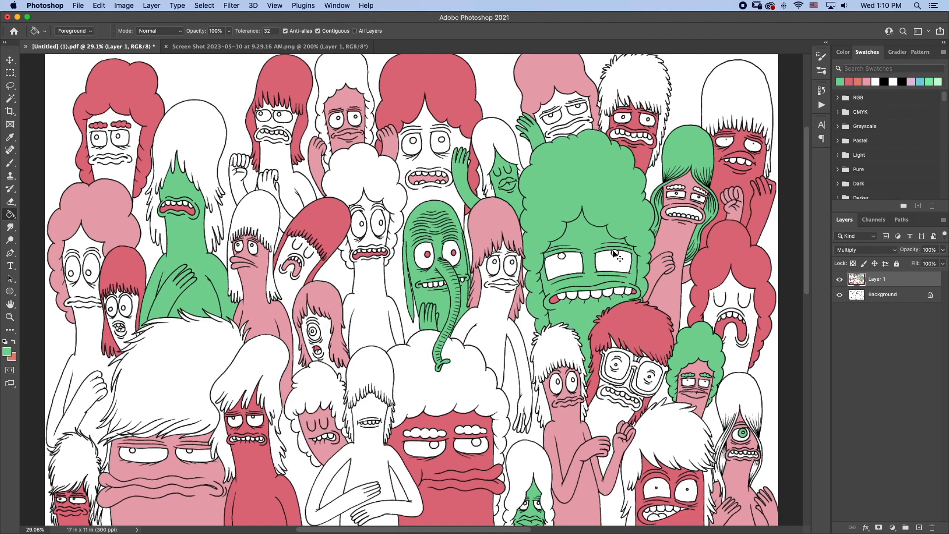
key("super+z")
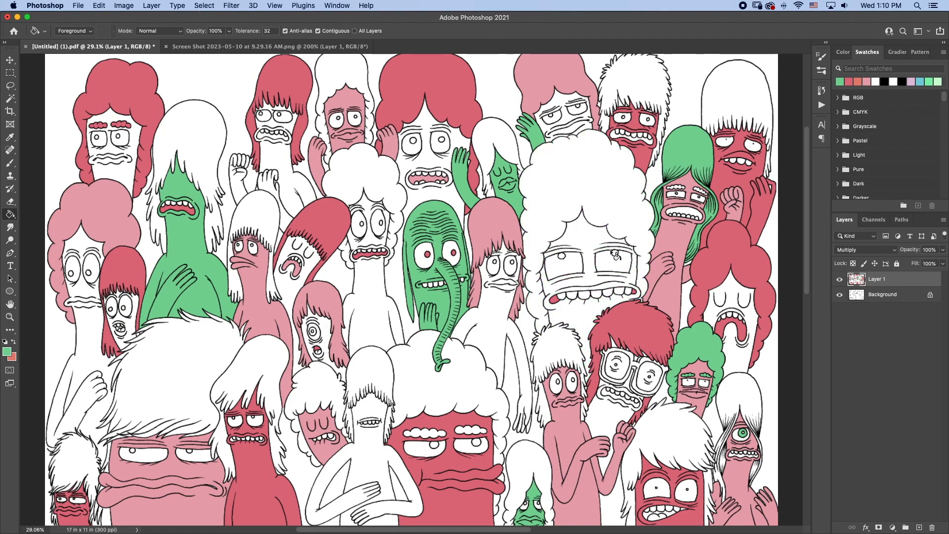
key("z")
left_click_drag(595, 275, 599, 327)
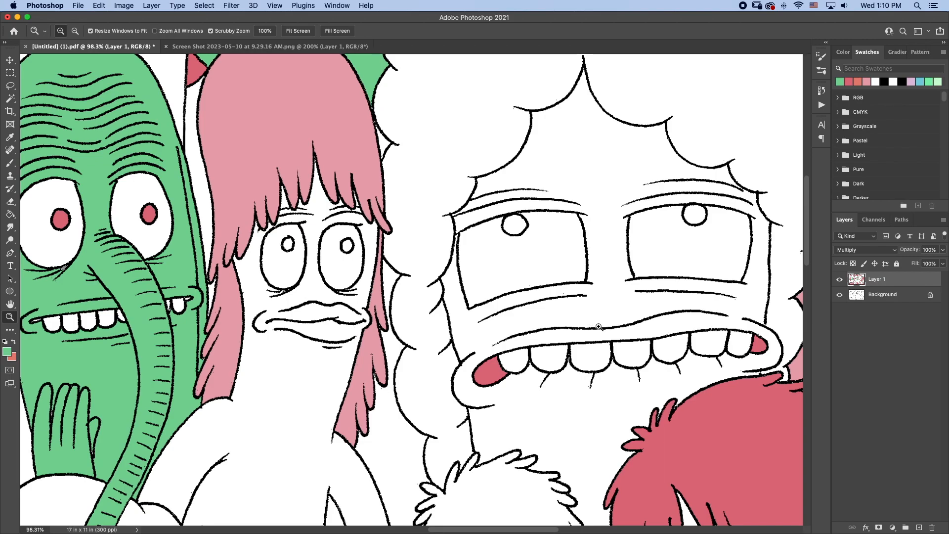
left_click_drag(740, 314, 555, 315)
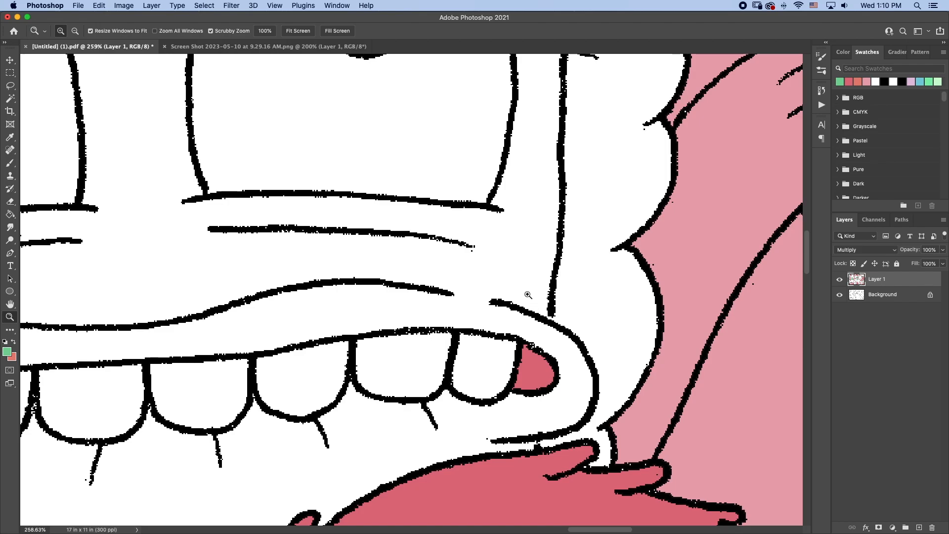
key("g")
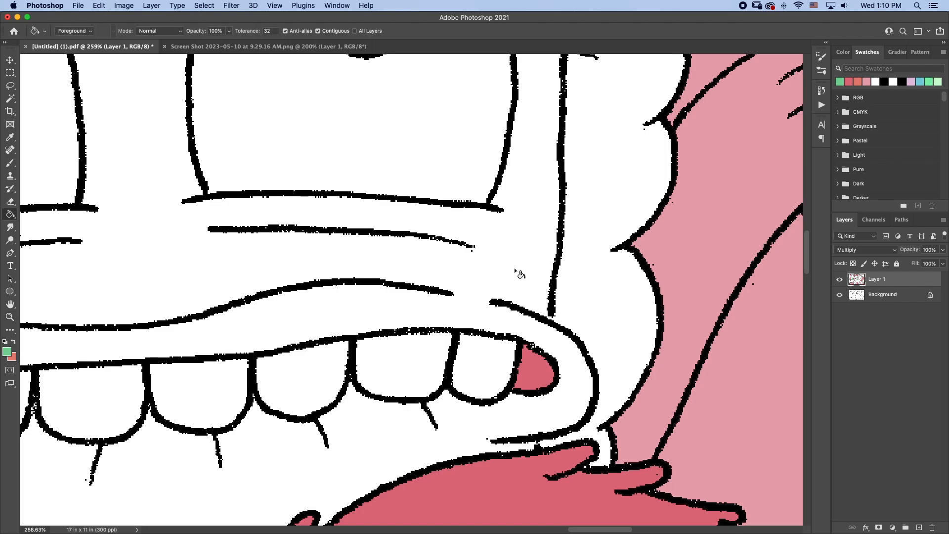
left_click(516, 271)
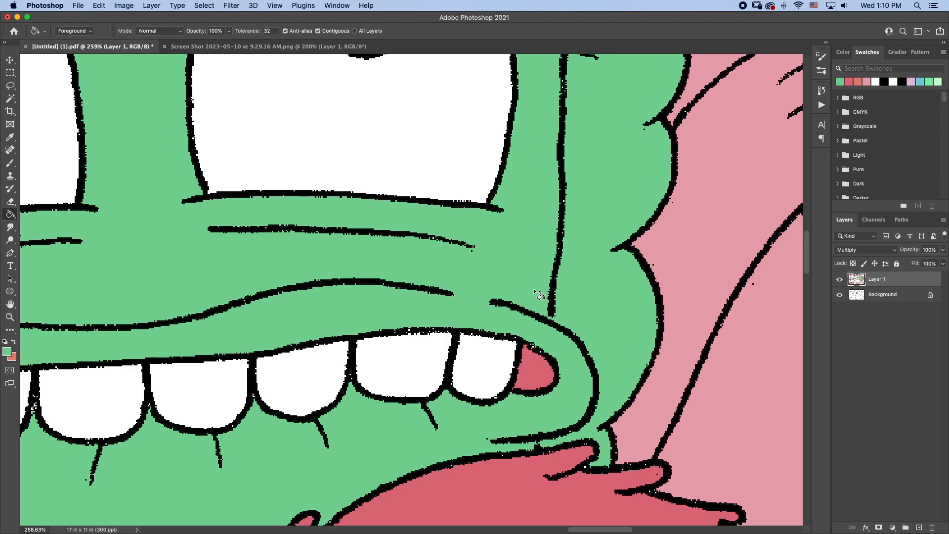
key("super+z")
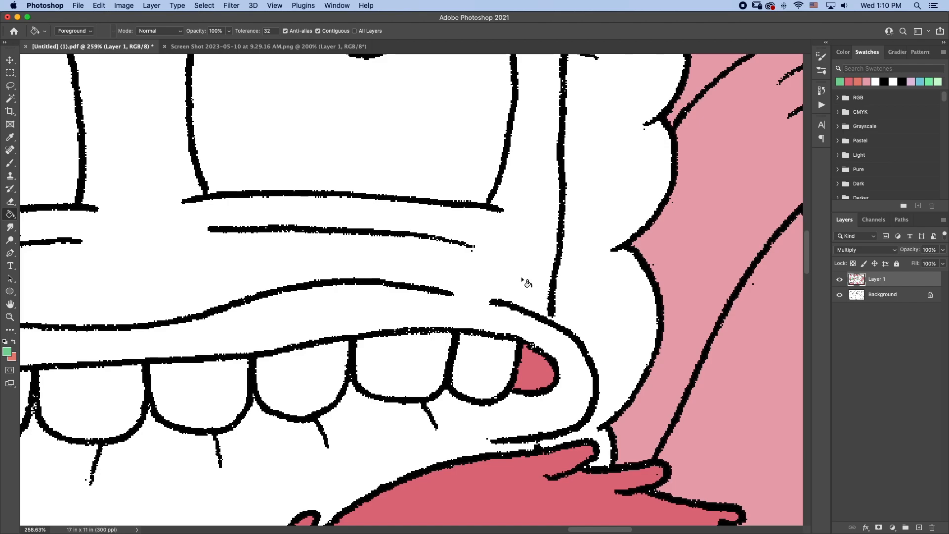
Close the gap between the large curly figure's cheek line and mouth outline using a small black brush.
key("b")
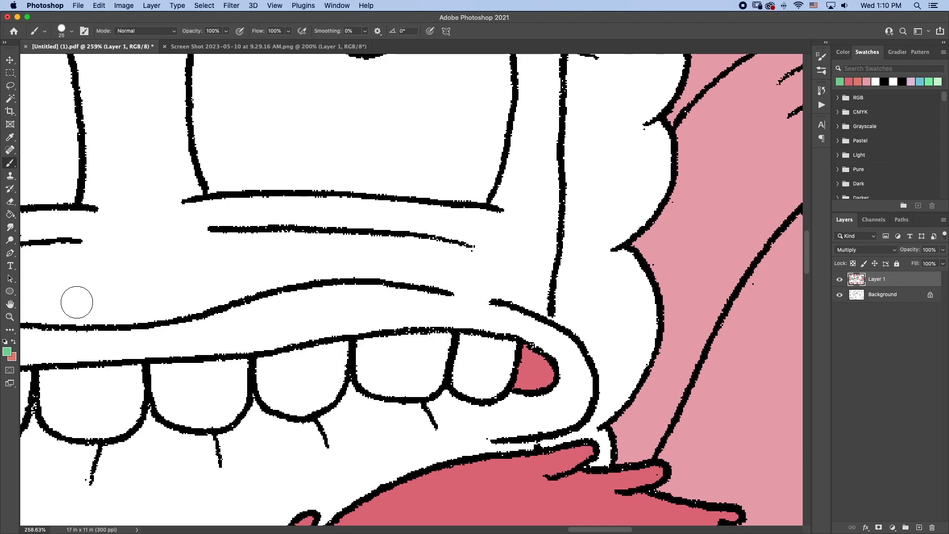
left_click(5, 343)
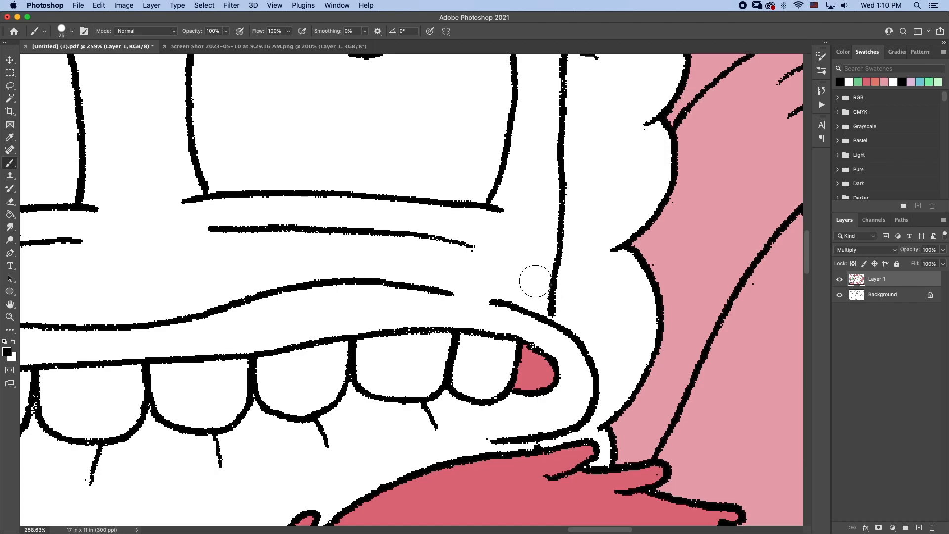
key("bracketleft")
key("bracketleft")
key("bracketleft")
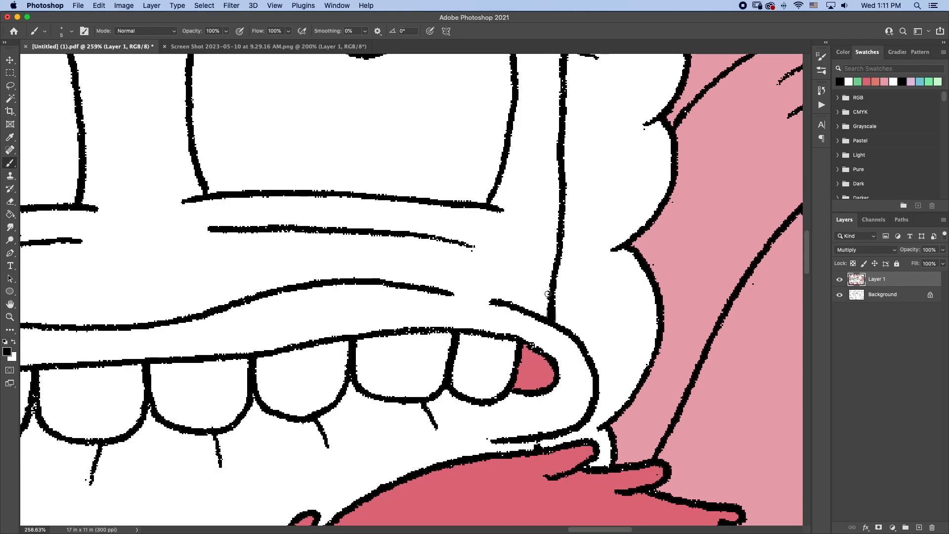
Resample the palette's teal green as the foreground color and orange as the background color, and return to the drawing.
key("i")
left_click(262, 47)
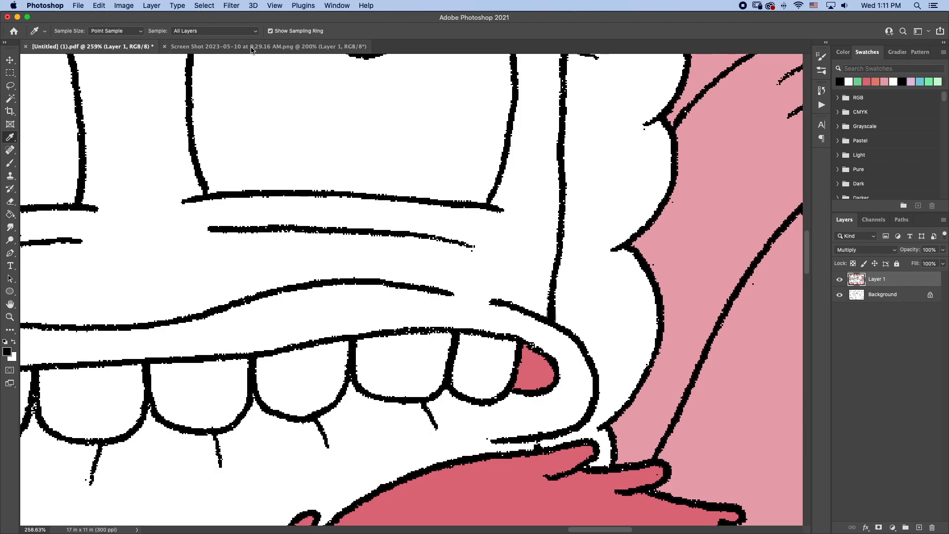
left_click(480, 269)
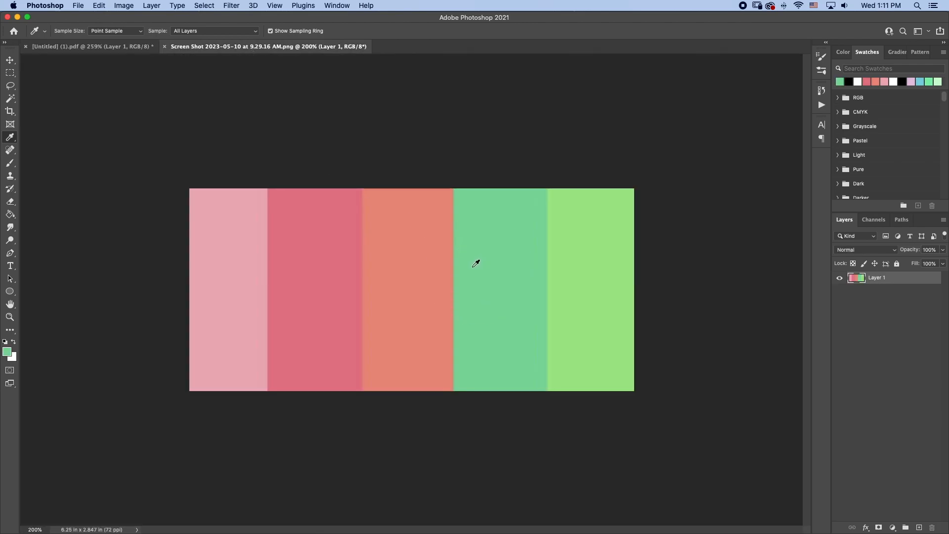
key("x")
left_click(415, 286)
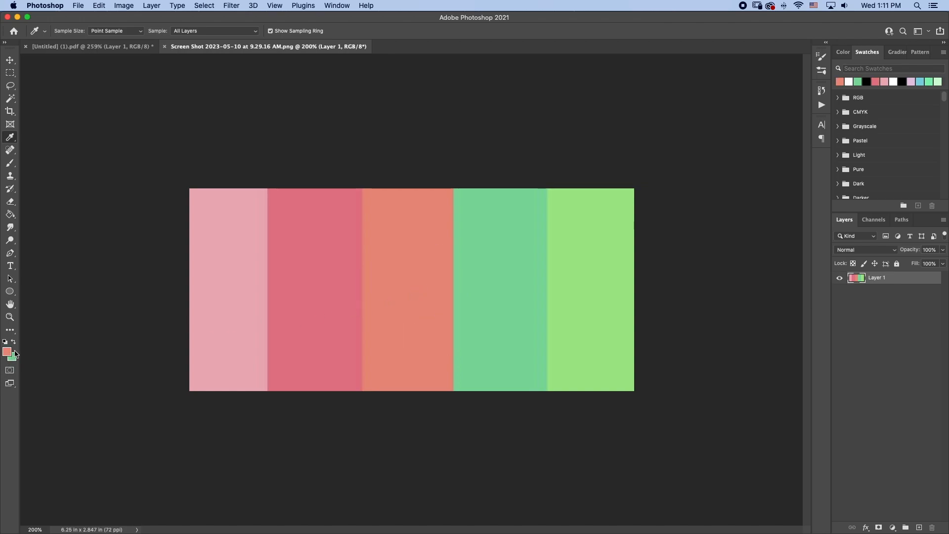
key("x")
left_click(128, 46)
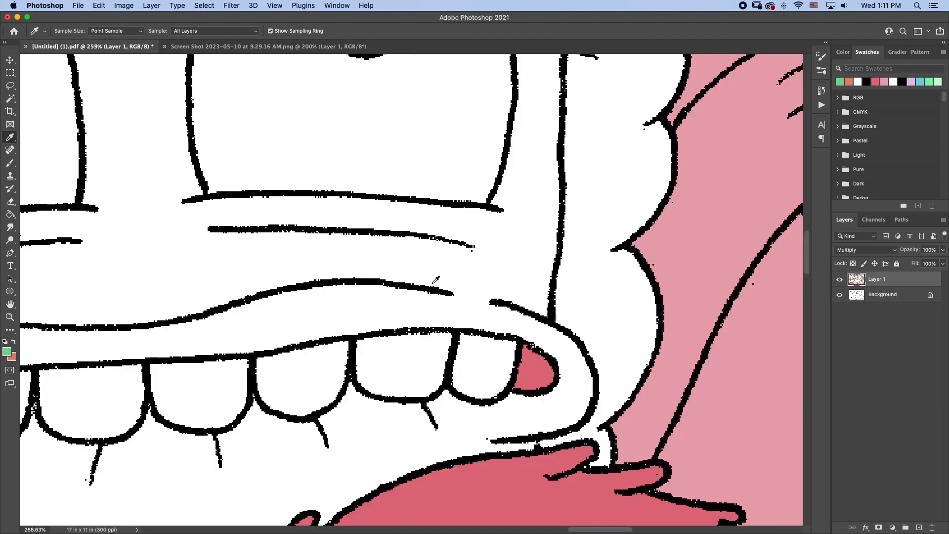
Fill the large curly-haired figure's face and neck with teal green.
key("g")
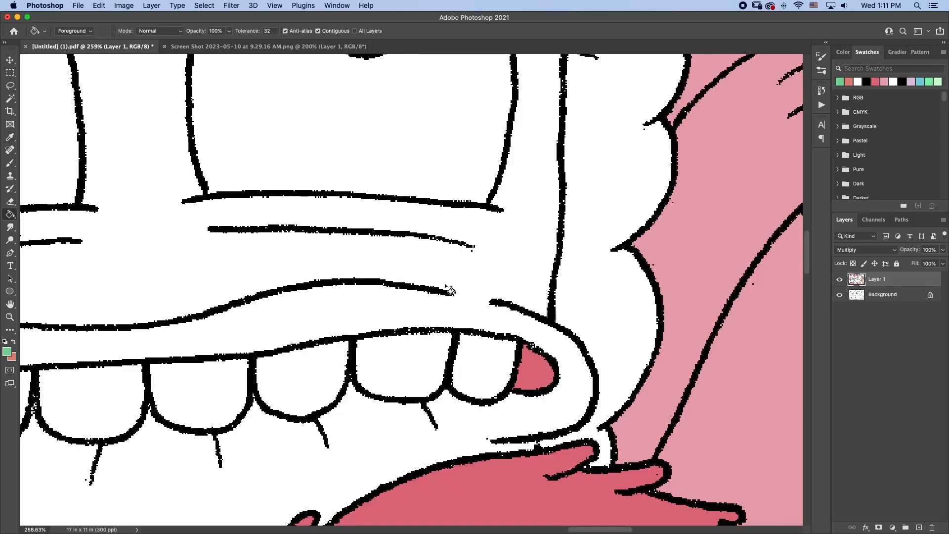
scroll(447, 293, "down", 8)
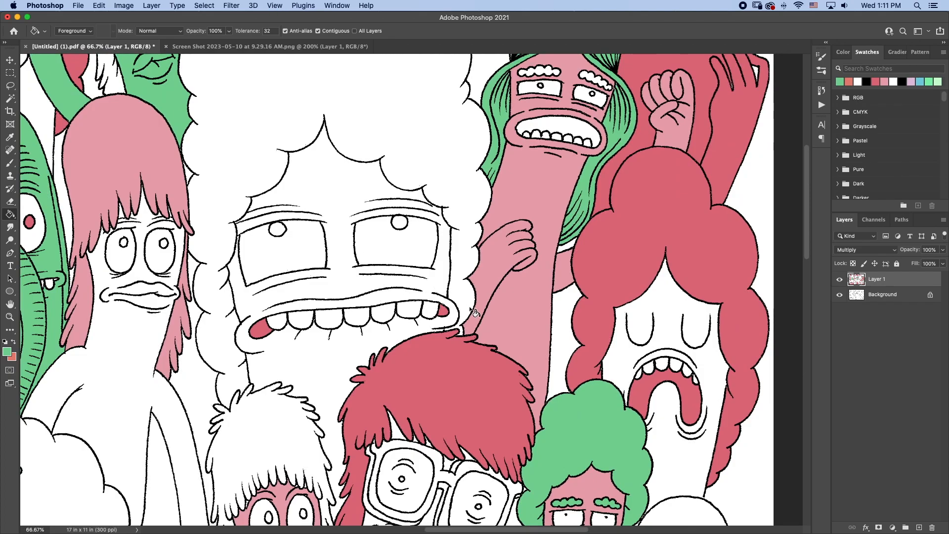
left_click(348, 292)
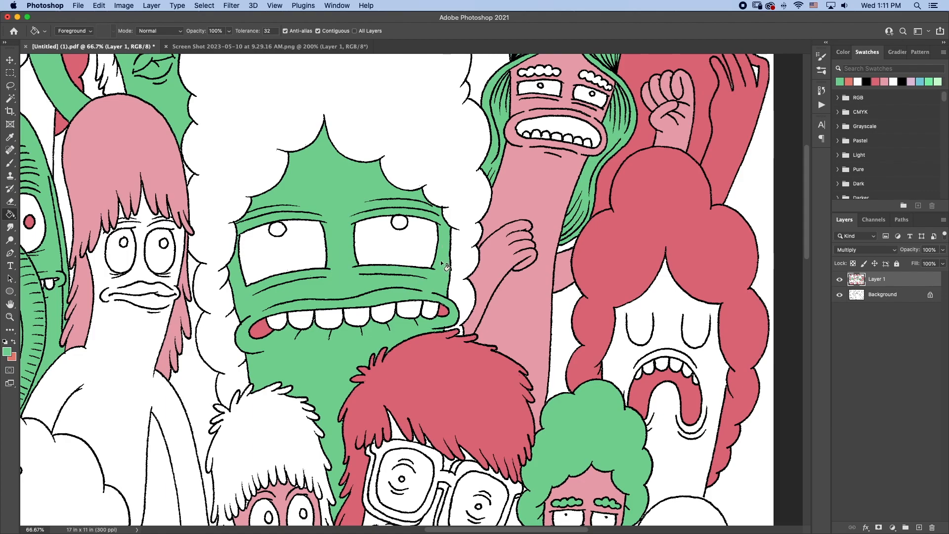
Fill the red-haired upper-left figure's face, body, raised fists and separate fingers with teal green.
key("super+0")
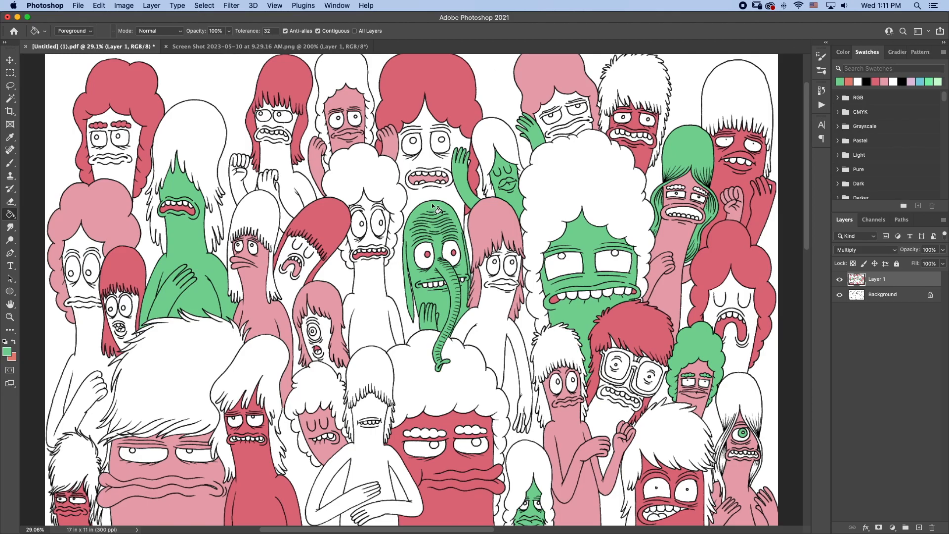
left_click(270, 184)
left_click(240, 188)
left_click(267, 160)
left_click(246, 159)
left_click(241, 157)
left_click(281, 236)
Fill the leftover white gap between the red-haired upper-left figure's raised fist fingers and thumb with teal green.
scroll(262, 189, "up", 3)
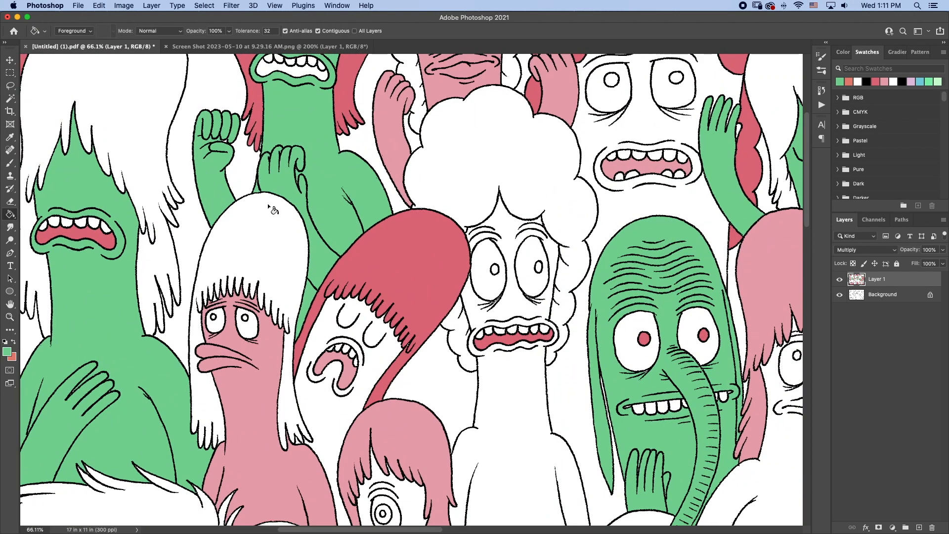
key("super+minus")
key("super+minus")
key("z")
left_click_drag(315, 210, 386, 261)
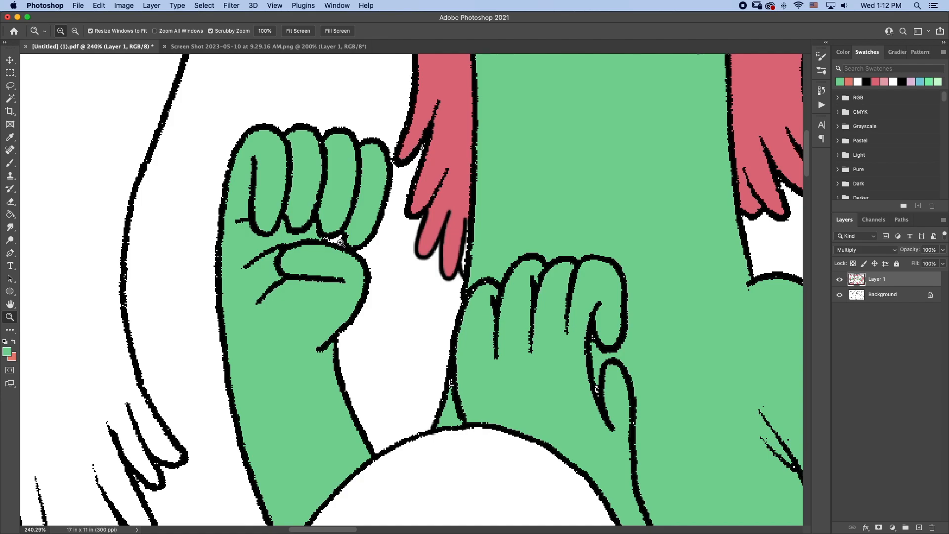
key("g")
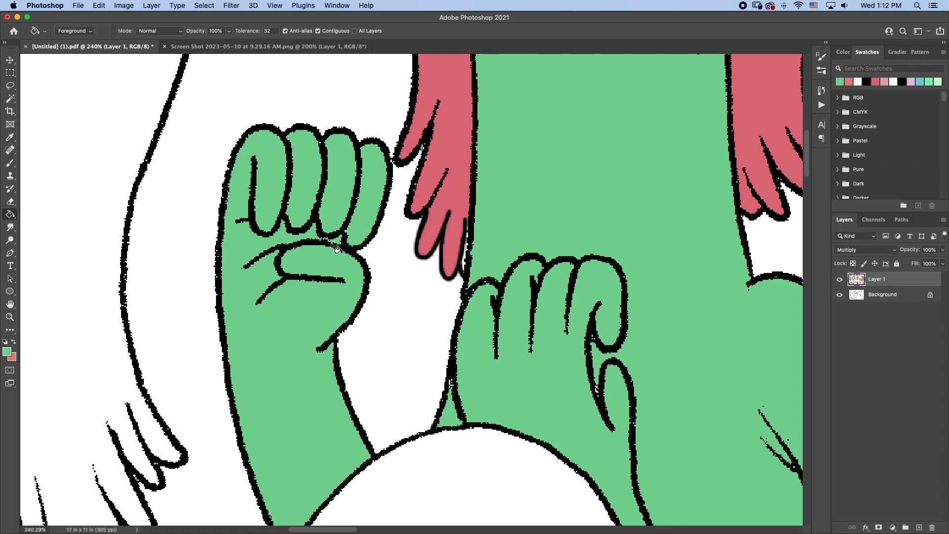
key("b")
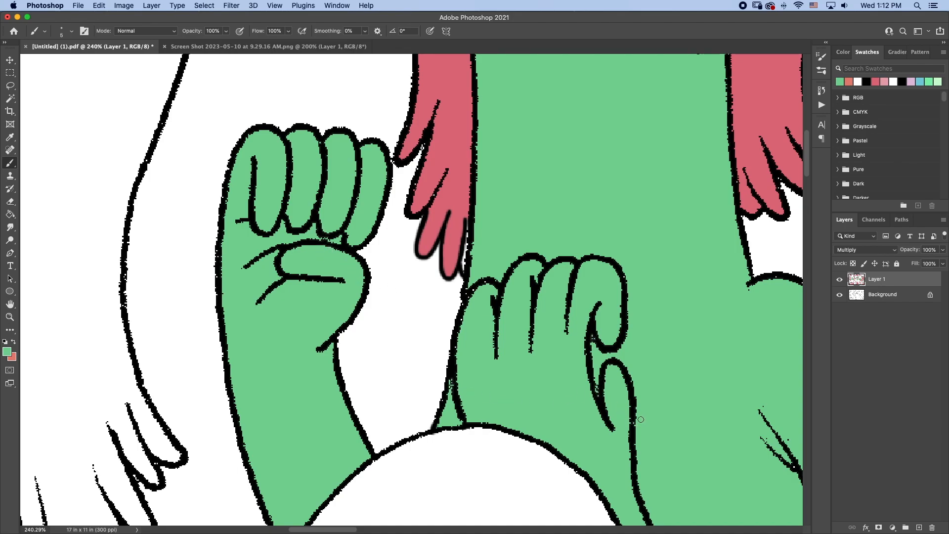
scroll(641, 419, "right", 10)
scroll(593, 406, "down", 2)
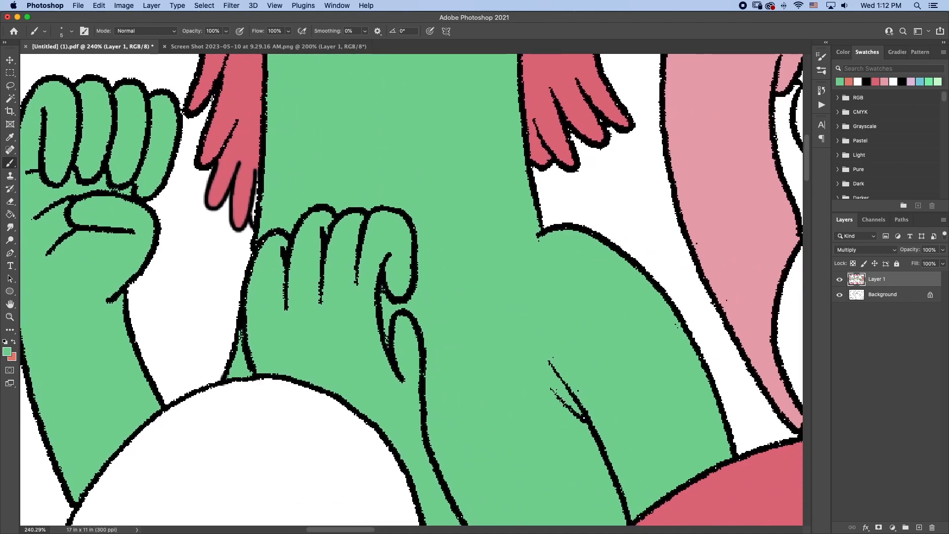
scroll(591, 420, "up", 4)
scroll(584, 405, "left", 3)
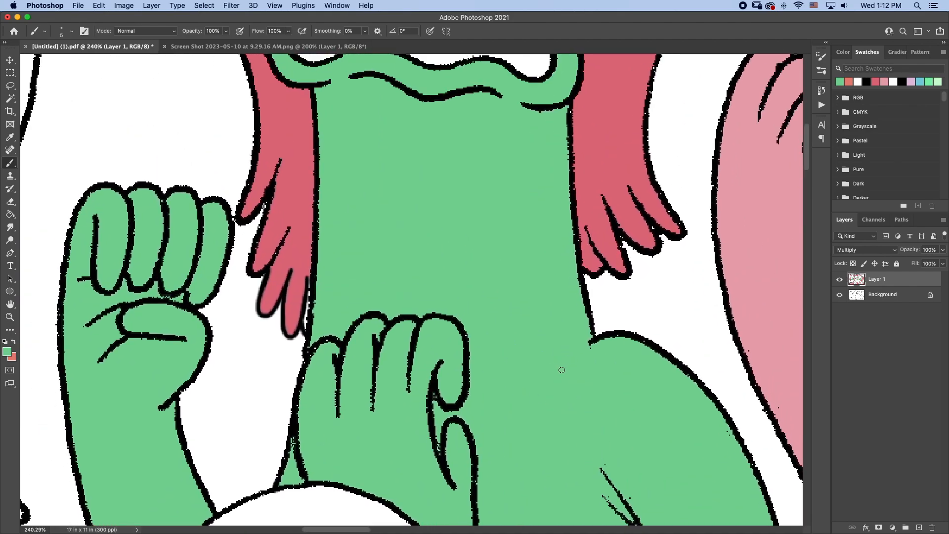
Sample the hair's dark pink and paint over the white sliver between the upper-left figure's lowest hair strand and neck.
key("z")
scroll(319, 302, "up", 10)
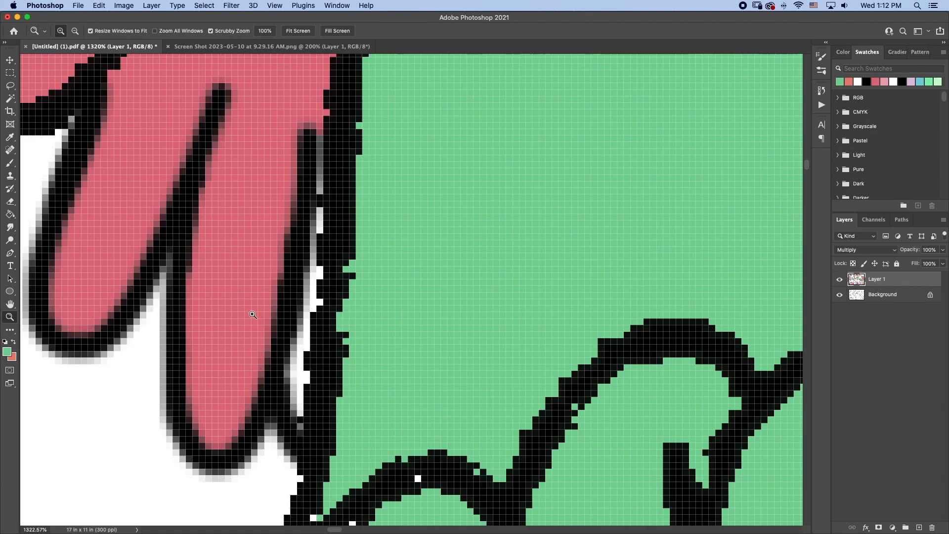
key("i")
left_click(236, 307)
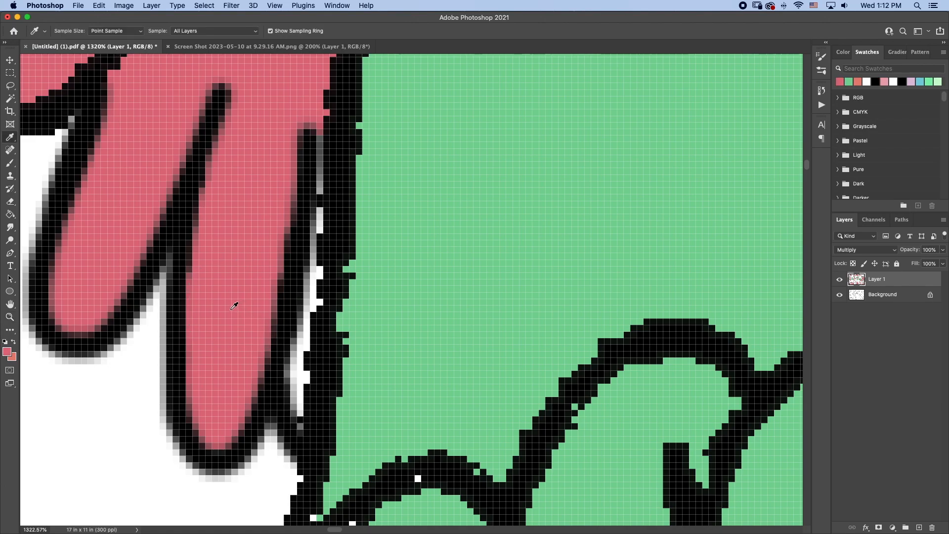
key("b")
mouse_move(335, 201)
left_mouse_down()
mouse_move(324, 143)
mouse_move(325, 249)
mouse_move(321, 234)
mouse_move(305, 422)
mouse_move(326, 125)
left_mouse_up()
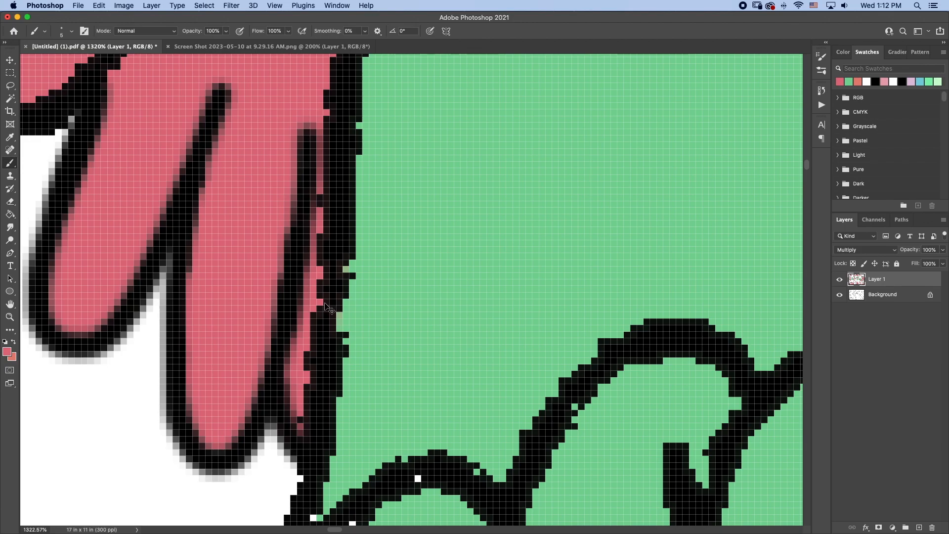
key("super+0")
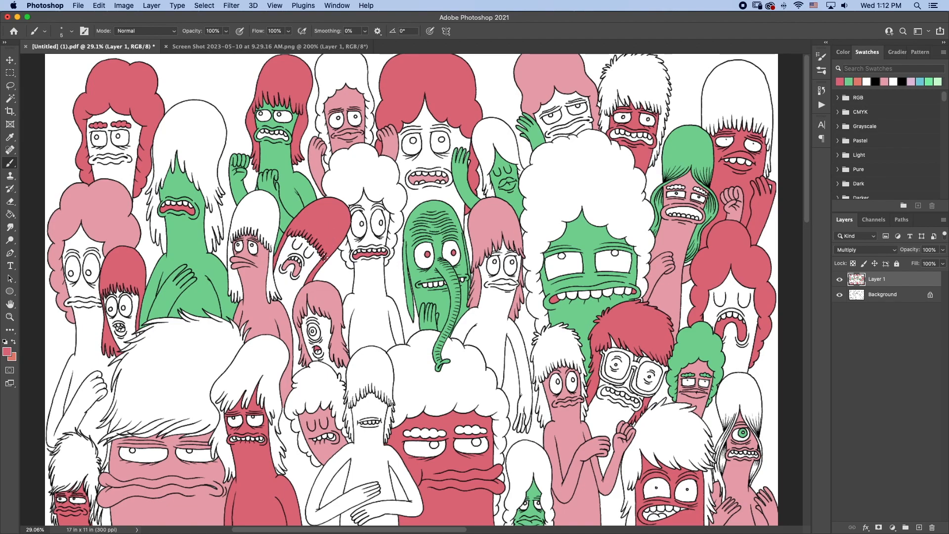
Resample teal green and fill the lower-left corner figure's hair, the crossed-arms figure's face and body, and the upper-middle curly hair.
key("i")
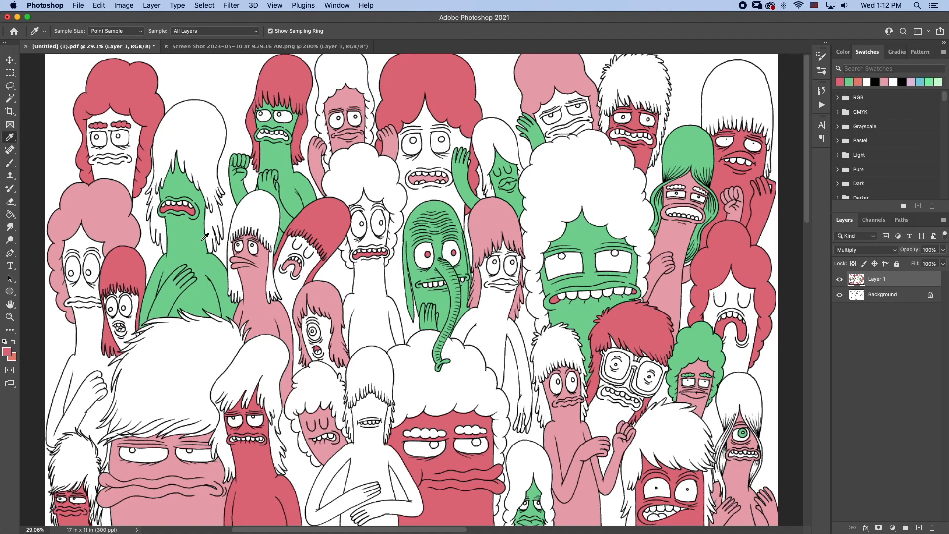
left_click(187, 236)
key("g")
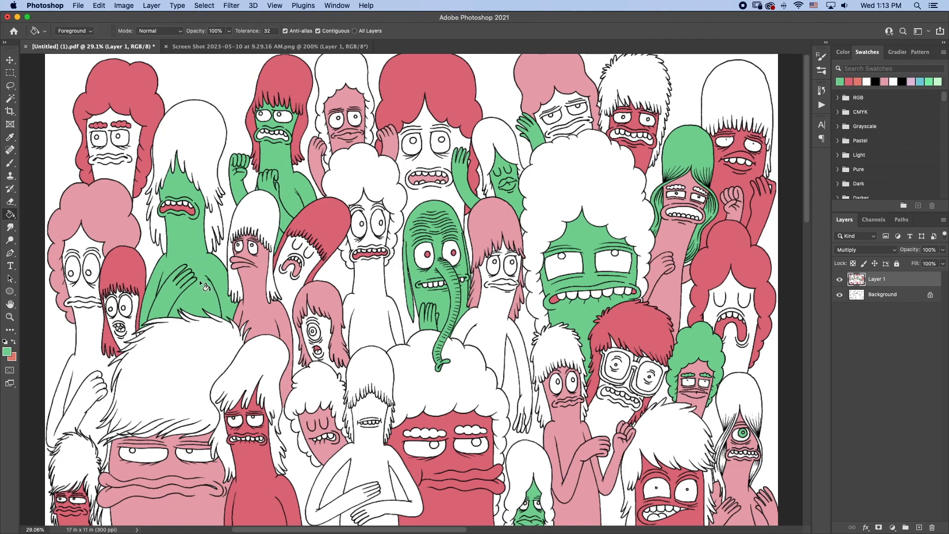
left_click(84, 462)
left_click(60, 519)
left_click(375, 400)
left_click(379, 202)
left_click(346, 252)
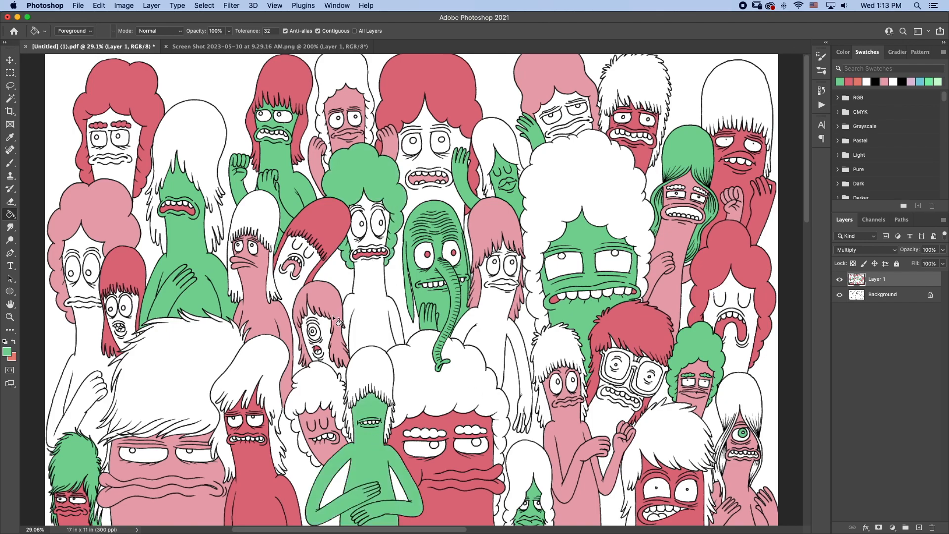
Fill the top-left curly-haired figure's face, two left-side figures' pupils, and the hair of the dark pink lower-left figure with teal green.
left_click(117, 149)
left_click(89, 274)
left_click(133, 451)
left_click(190, 452)
left_click(221, 440)
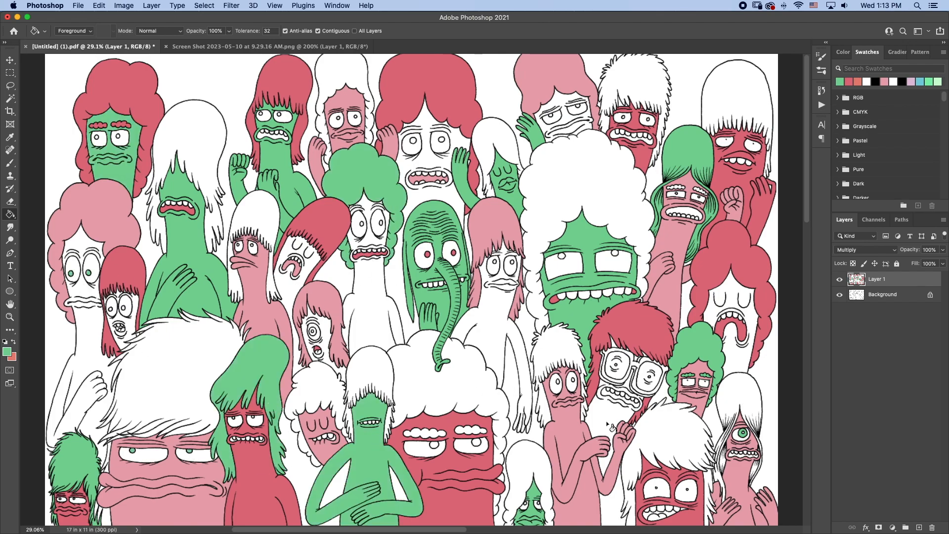
Fill the shaggy upper-right figure's hair with teal green and the forehead gaps between its bangs with dark pink.
left_click(642, 79)
key("z")
left_click_drag(660, 61, 712, 61)
key("i")
left_click(524, 341)
key("g")
left_click(464, 282)
left_click(612, 306)
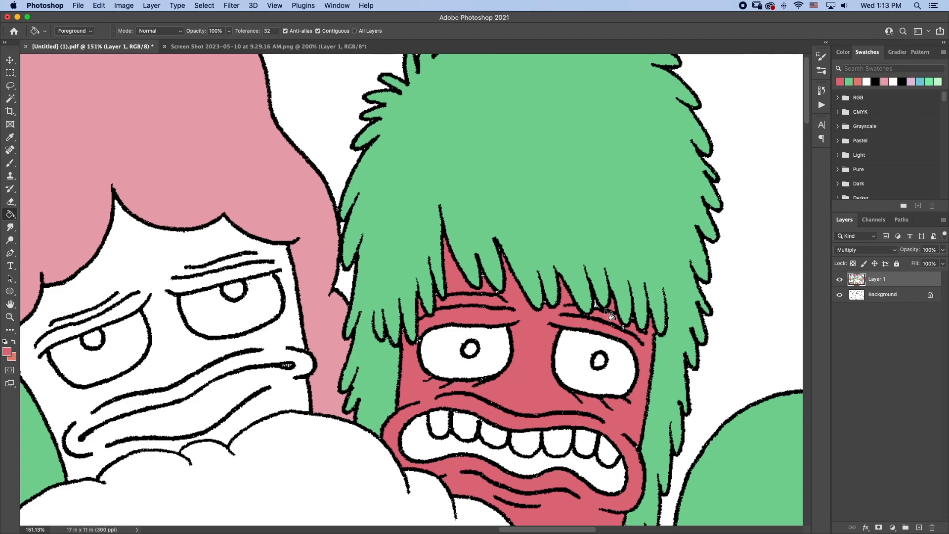
key("b")
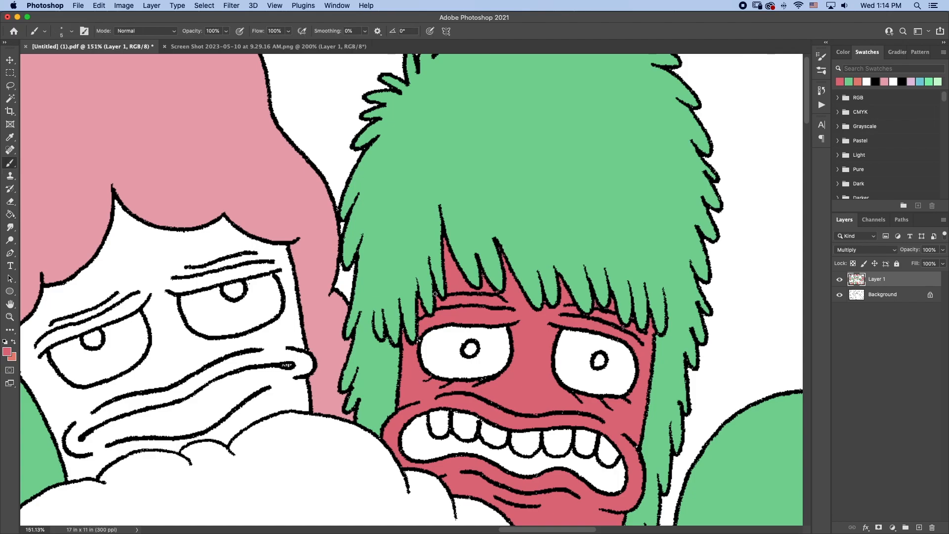
key("super+0")
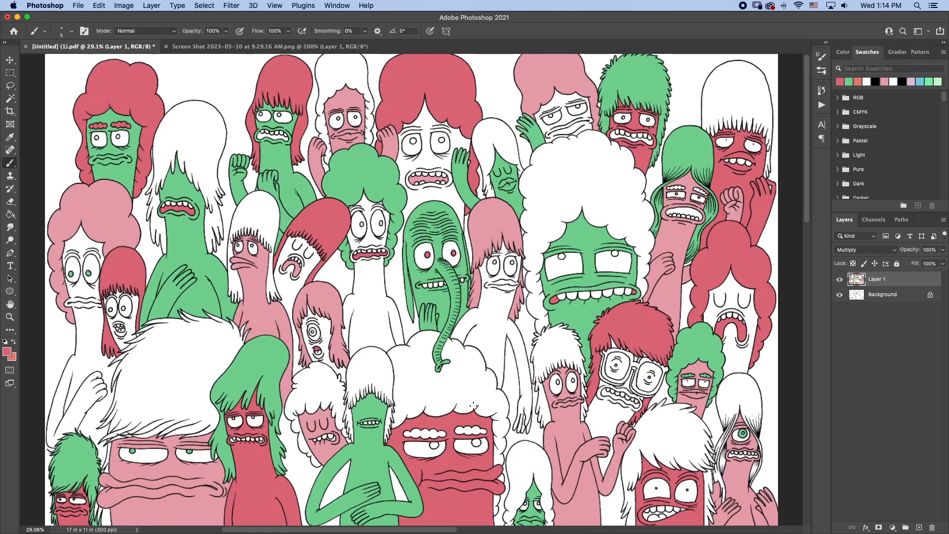
Fill the upper-left long hair, both large curly hairdos, the lower-right figure's hair, and the teal-haired middle figure's skin with orange.
key("x")
key("g")
left_click(190, 138)
left_click(363, 281)
left_click(567, 212)
left_click(455, 381)
left_click(667, 430)
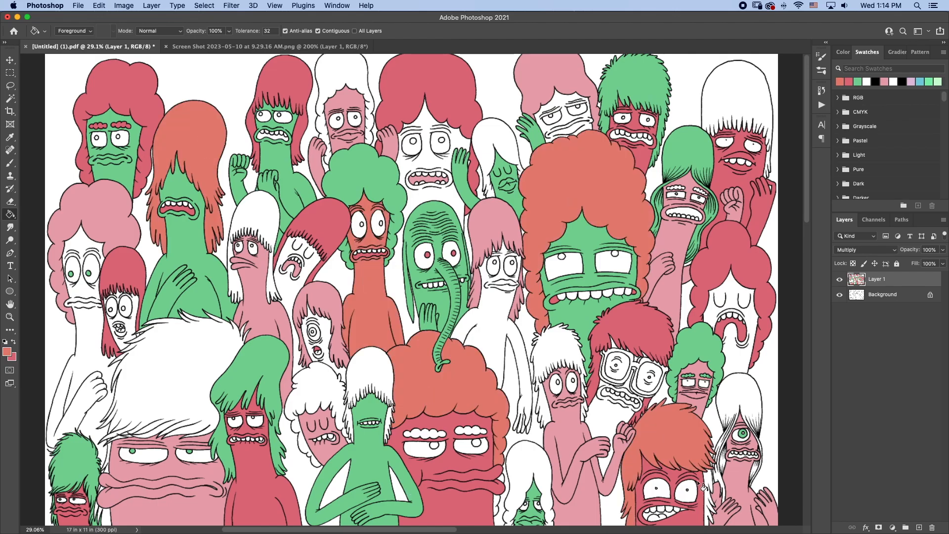
Close the outline gap around the curly-haired right-edge figure's neck and fill its face and neck with orange.
left_click(734, 353)
key("super+z")
key("z")
left_click_drag(741, 374, 796, 374)
key("b")
key("g")
left_click(534, 297)
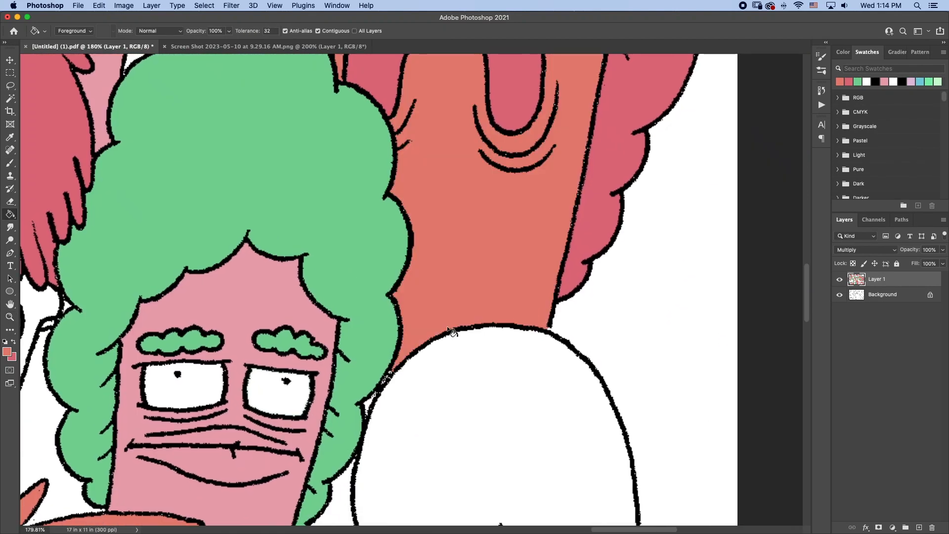
Fill the large lower-center figure's eyebrows with orange and the pink-haired left-edge figure's face and body with dark pink.
key("super+0")
left_click(427, 435)
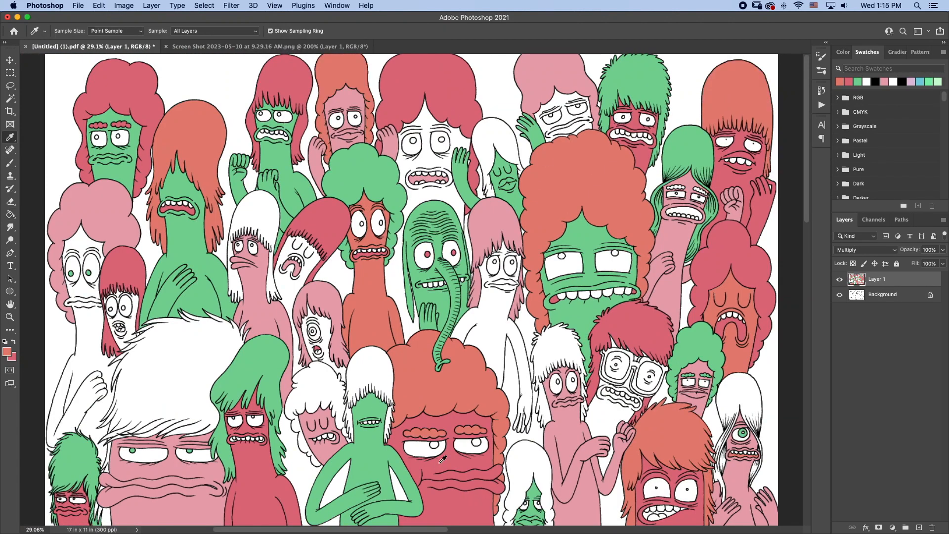
key("x")
left_click(101, 396)
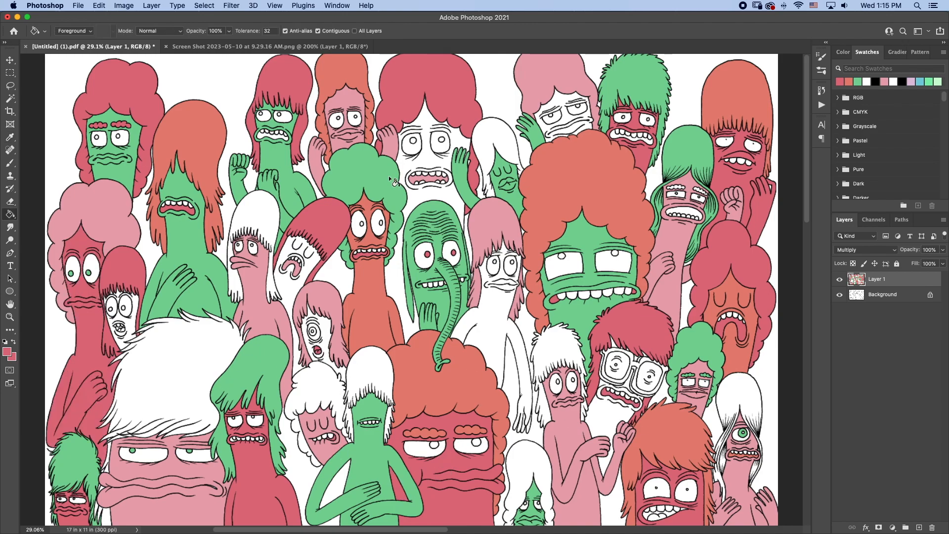
Sample teal green and fill the small white sliver between the large lower-left figure's spiky hair tips.
key("z")
left_click_drag(139, 329, 203, 369)
left_click(163, 331, "alt")
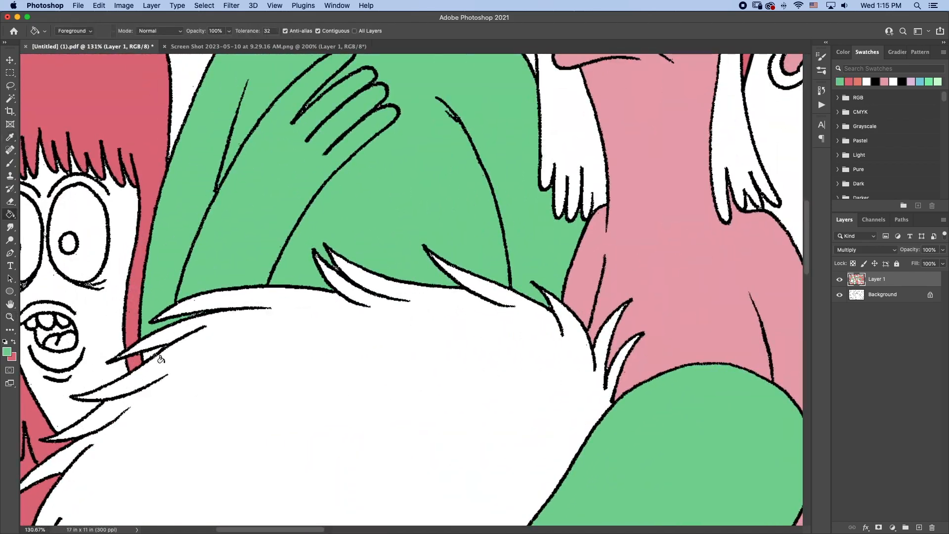
left_click(148, 352)
key("super+0")
Sample light green from the palette image as the foreground color and return to the drawing.
key("z")
left_click_drag(341, 352, 418, 352)
left_click(396, 371, "alt")
key("super+0")
key("ctrl+Tab")
left_click(562, 263, "alt")
key("ctrl+Tab")
Fill the large lower-left figure's spiky hair and its separate side strands with light green.
left_click(148, 366)
left_click(107, 516)
left_click(109, 471)
left_click(118, 436)
Fill the small gap between the lower-left corner figure's hair and the large figure's lips with dark pink.
key("z")
left_click_drag(109, 436, 188, 437)
scroll(358, 197, "down", 9)
key("x")
left_click(287, 321)
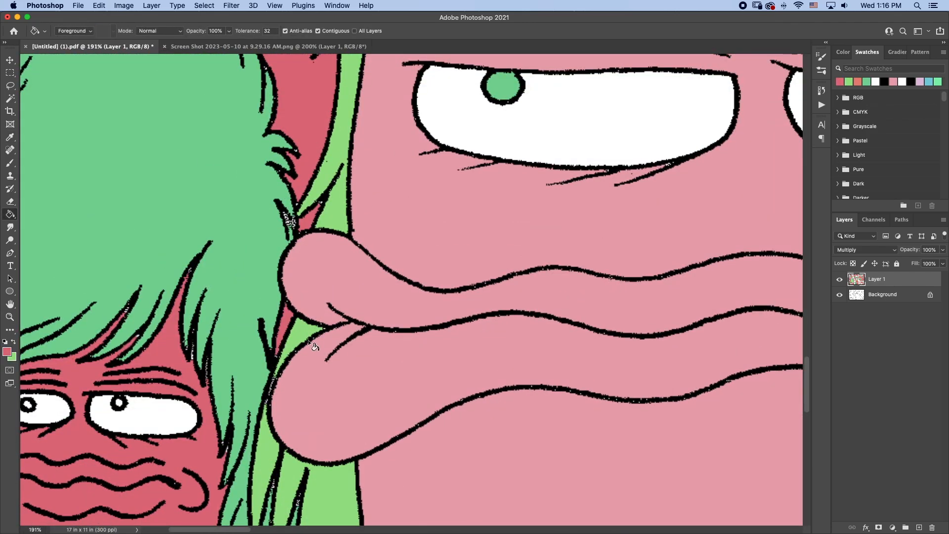
key("super+0")
Fill two fringed figures' hair and the faces of the one-eyed, pink-haired center and bespectacled figures with light green.
key("x")
left_click(236, 277)
left_click(272, 282)
left_click(317, 348)
left_click(386, 415)
left_click(500, 280)
left_click(628, 384)
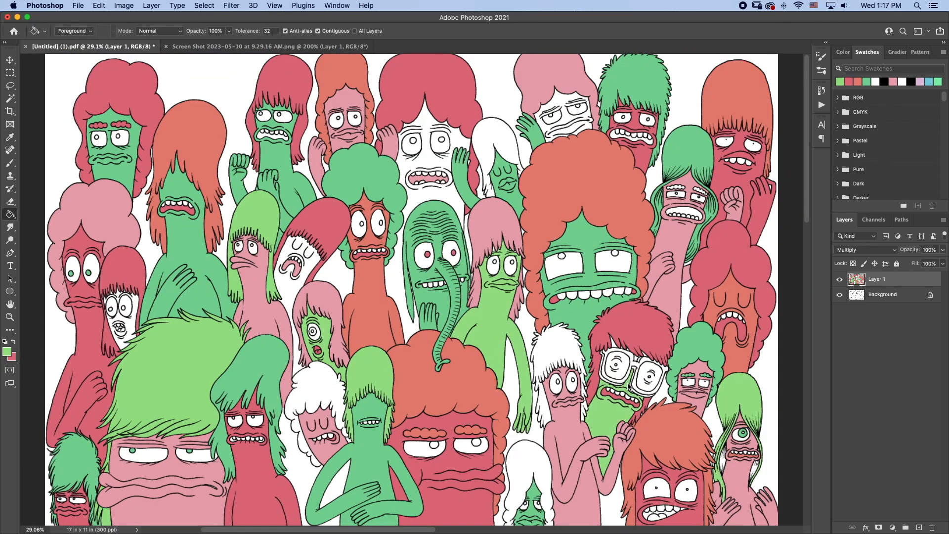
Fill the leftover areas around the bespectacled figure's glasses and the top pink-haired figure's face with light green.
key("z")
left_click_drag(627, 368, 675, 368)
left_click(661, 344)
left_click(678, 333)
key("super+0")
left_click(562, 116)
Close the outline gap beside the trunk-nosed figure and fill the top-center figure's face and neck with light green.
left_click(430, 163)
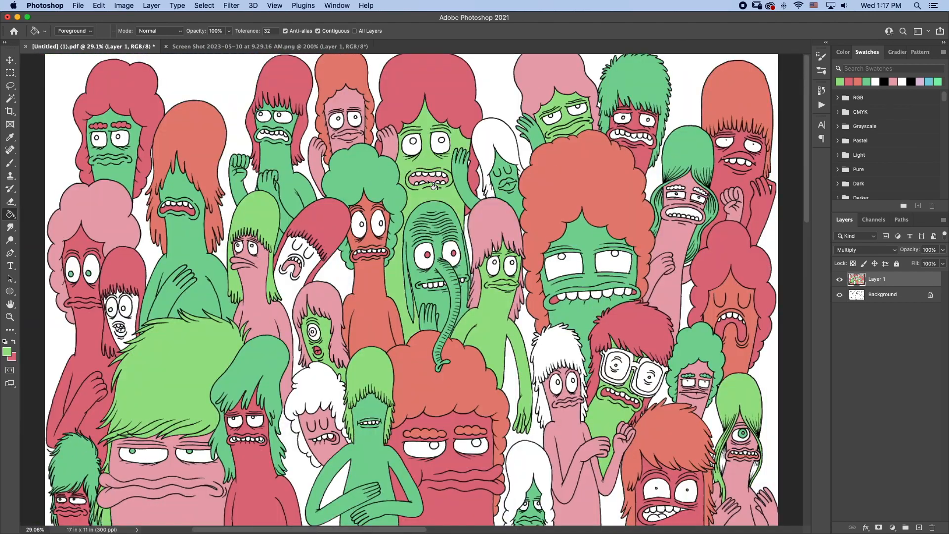
key("super+z")
key("z")
left_click_drag(396, 230, 447, 230)
key("b")
left_click_drag(391, 243, 422, 247)
key("g")
key("super+0")
left_click(418, 195)
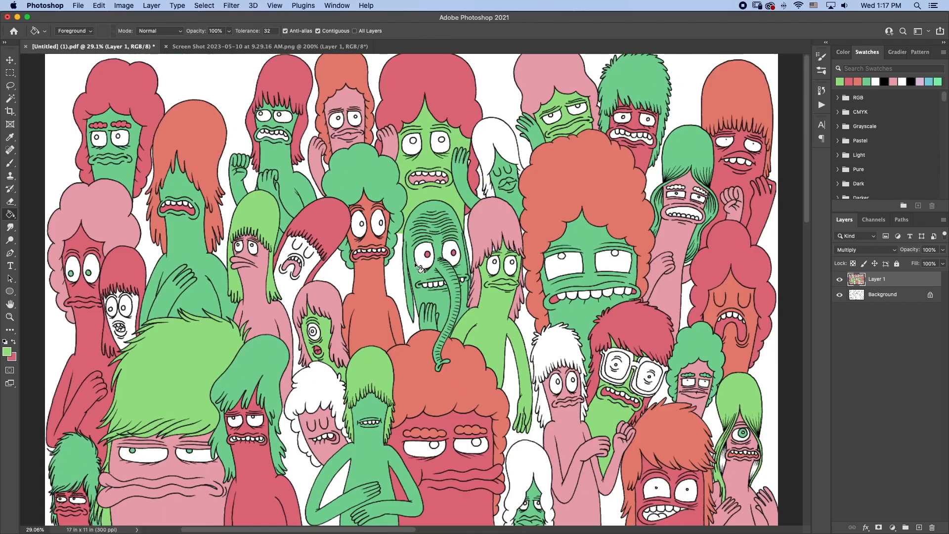
Fill the large lower-center figure's pupils and the hair of the bottom, lower-left curly and upper-middle closed-eyed figures with light green.
left_click(528, 472)
left_click(477, 443)
left_click(434, 444)
left_click(336, 390)
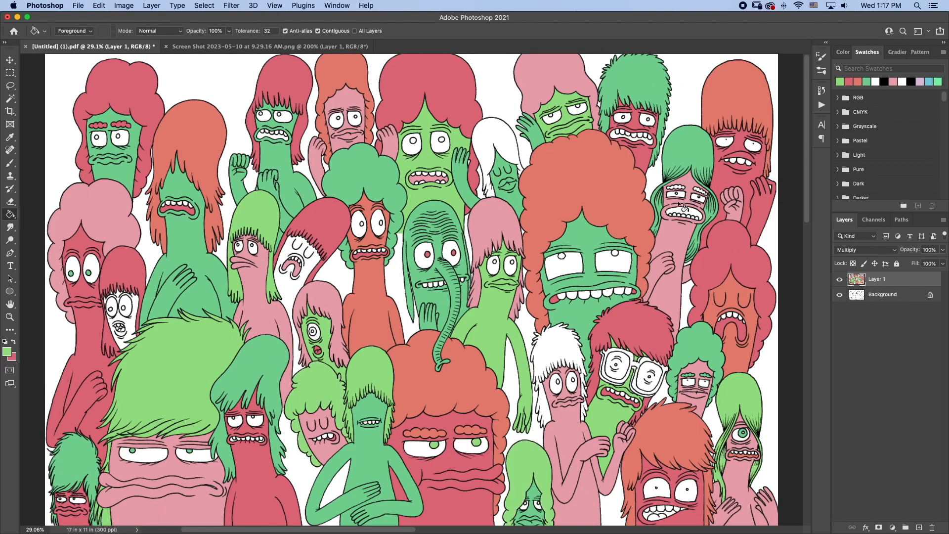
left_click(494, 139)
key("z")
left_click_drag(491, 246, 544, 245)
key("b")
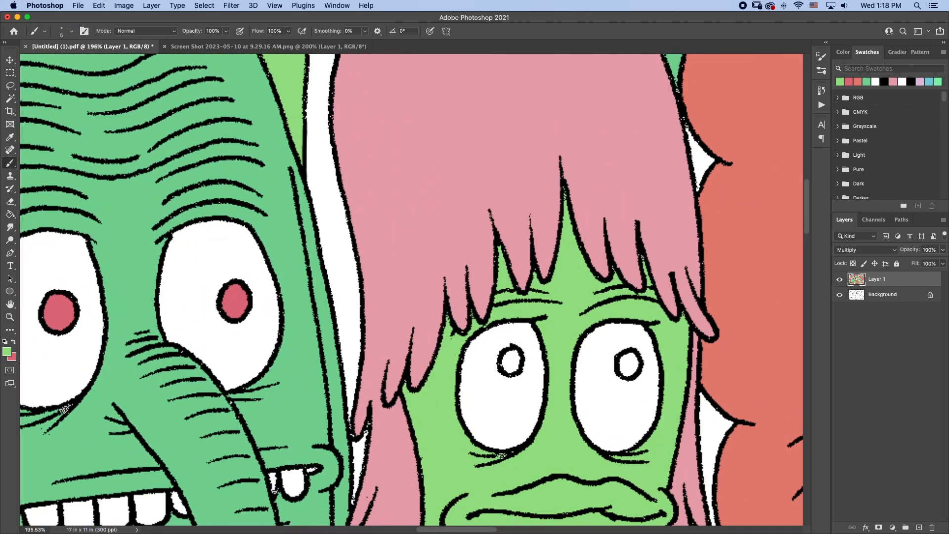
key("super+0")
Fill the face and neck of the small dark-pink-haired figure near the left edge with light green.
key("g")
left_click(120, 292)
key("z")
left_click_drag(120, 290, 182, 296)
key("g")
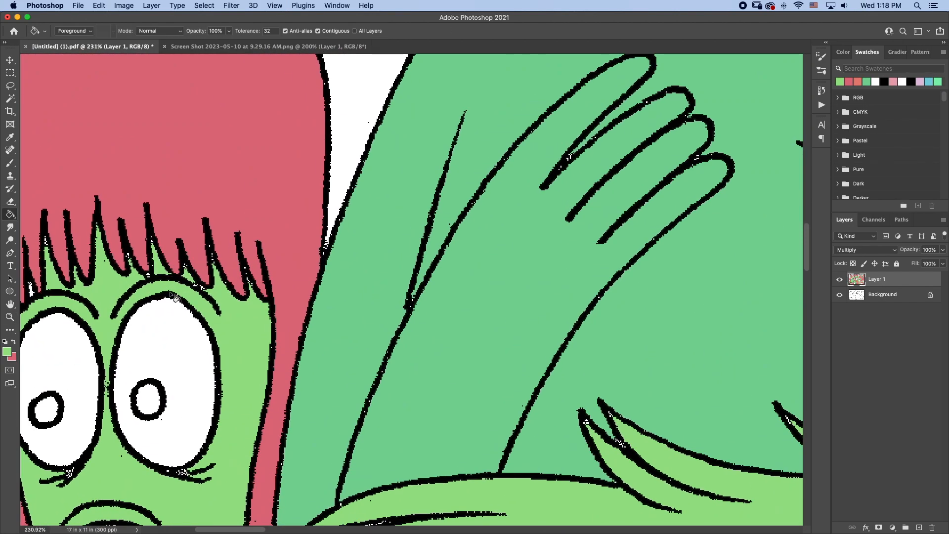
scroll(186, 299, "left", 5)
key("b")
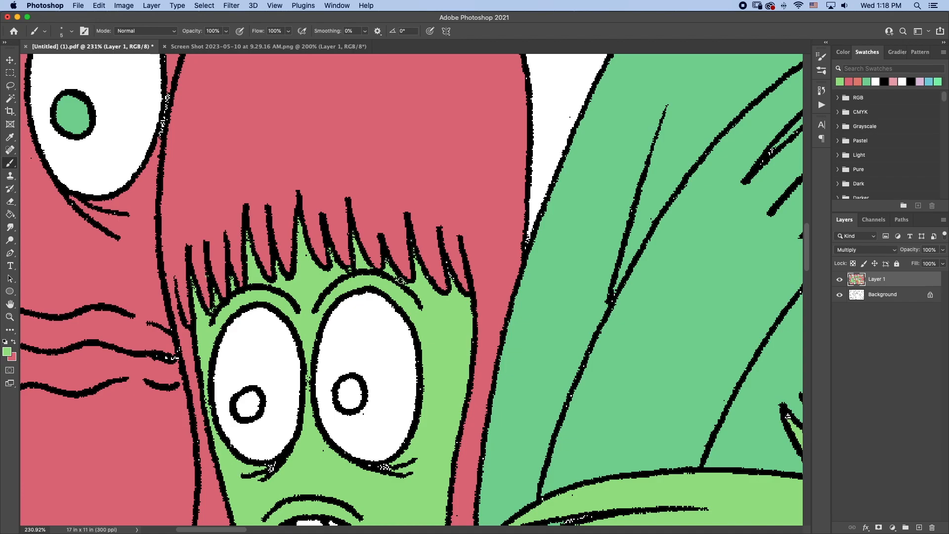
scroll(454, 331, "down", 5)
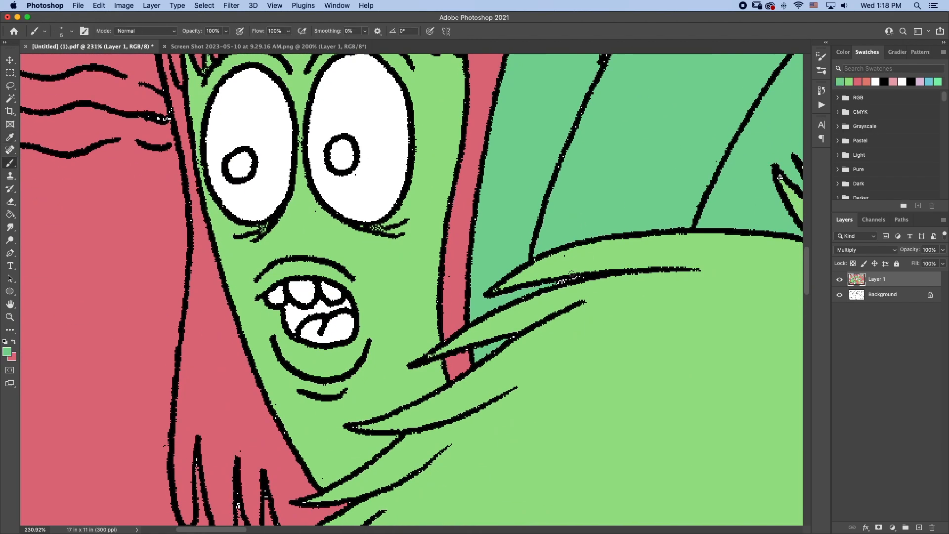
key("super+0")
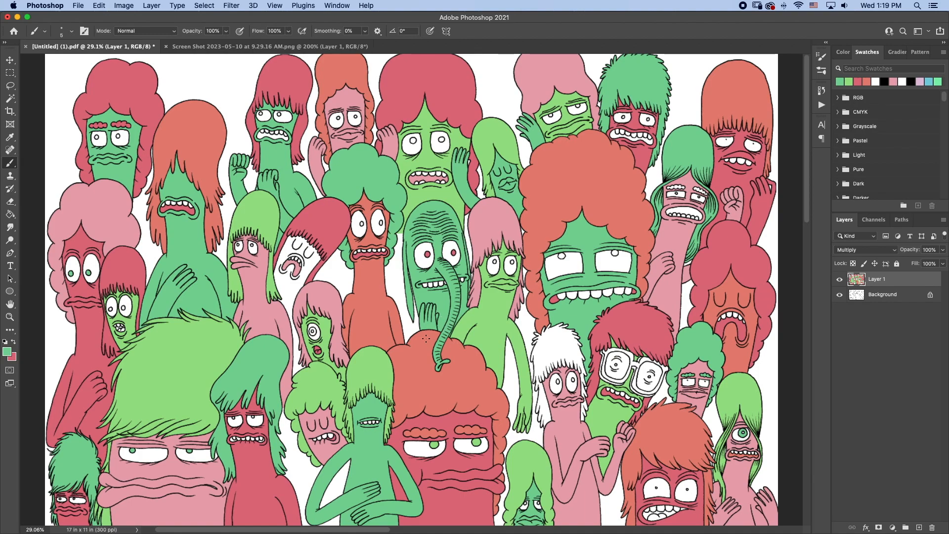
key("g")
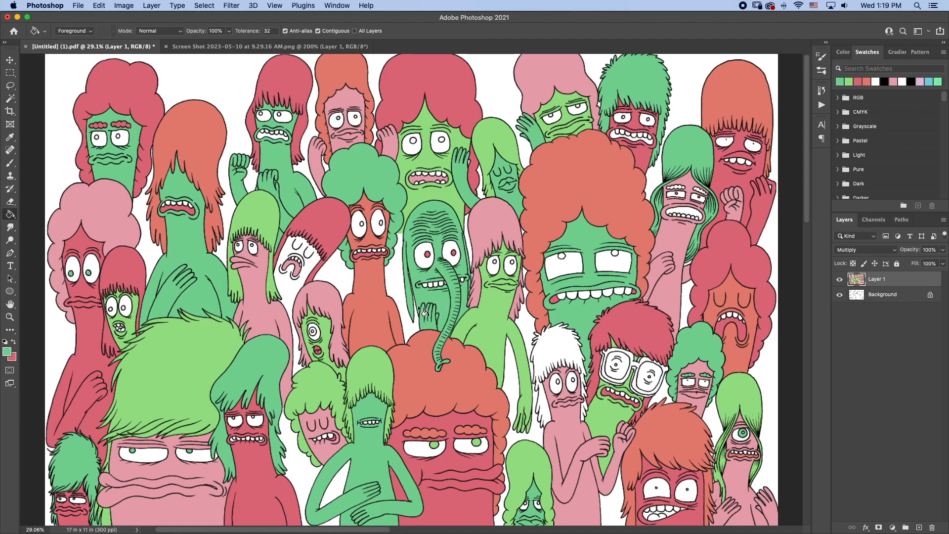
key("i")
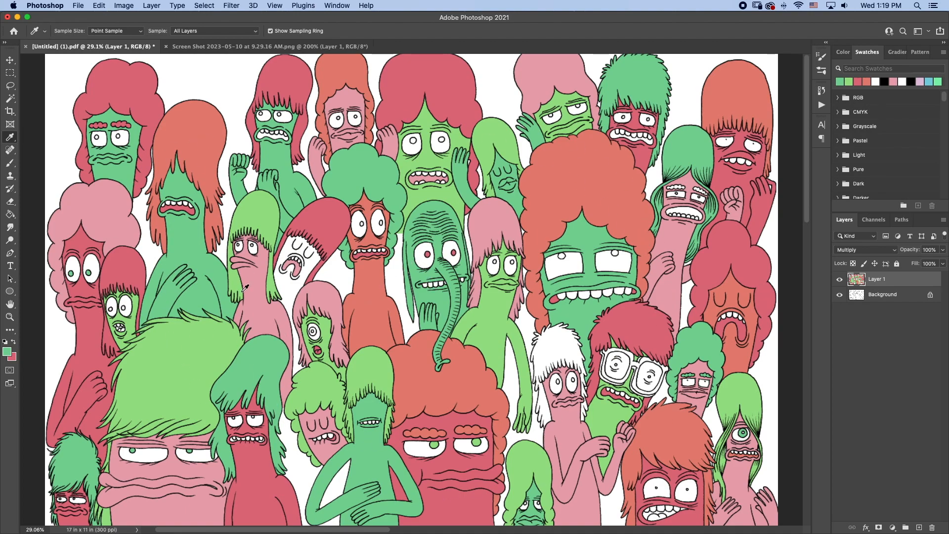
left_click(260, 49)
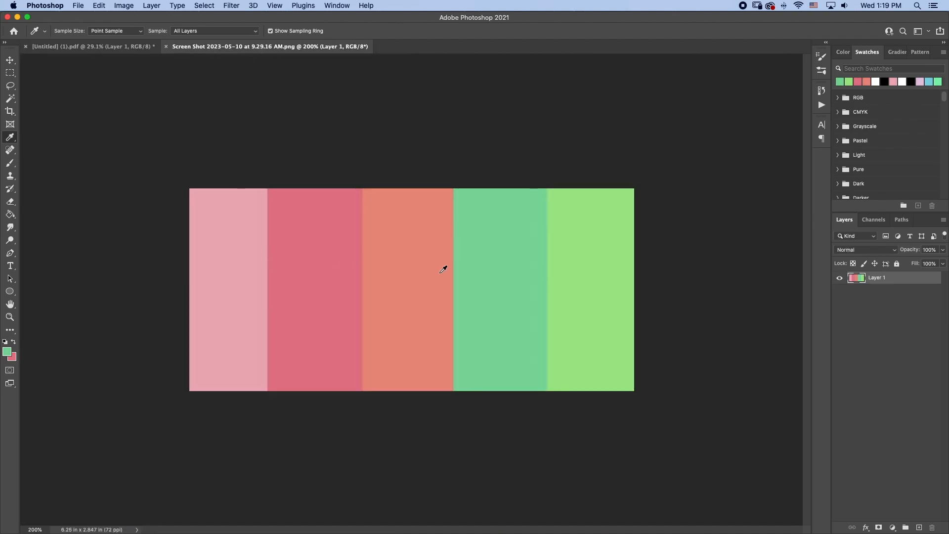
left_click(123, 47)
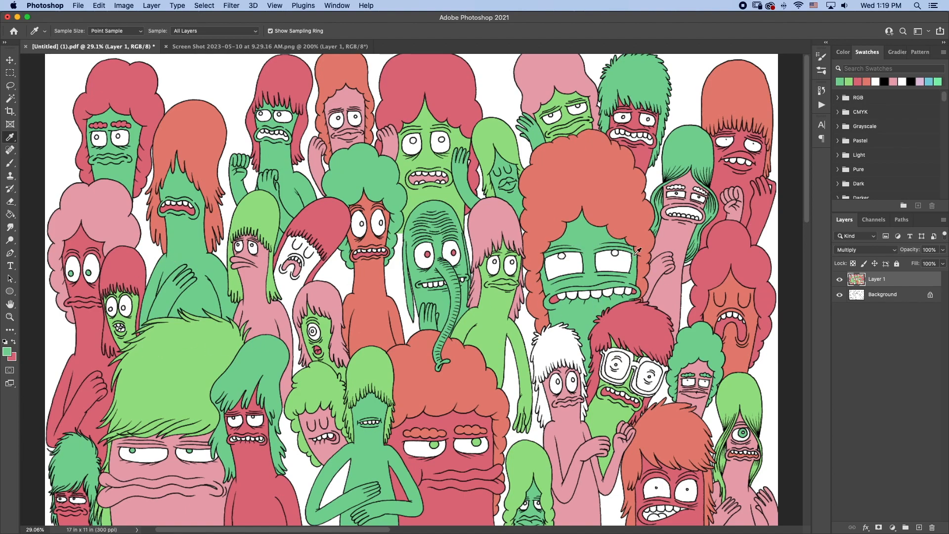
Paint the small white gaps along the light-green-haired figure's fringe with pink sampled from its face.
key("z")
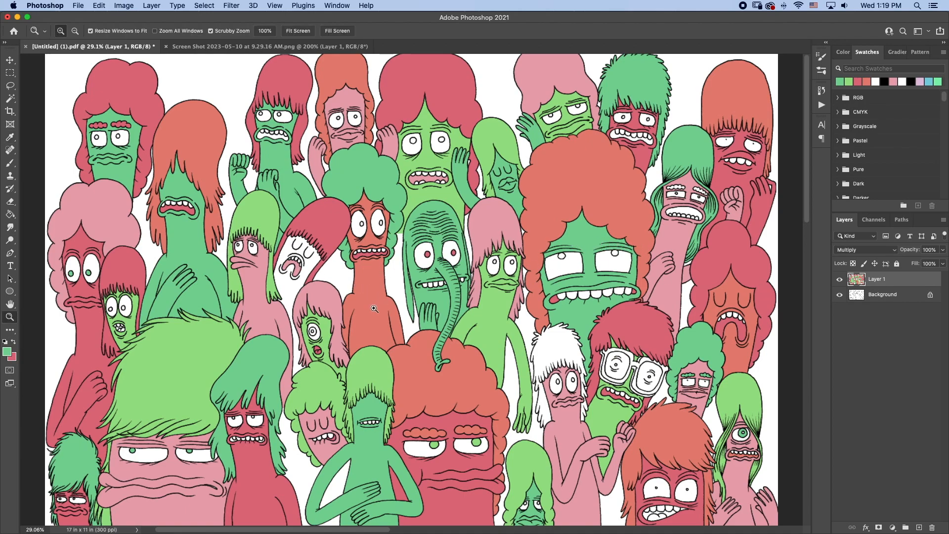
left_click_drag(246, 231, 357, 230)
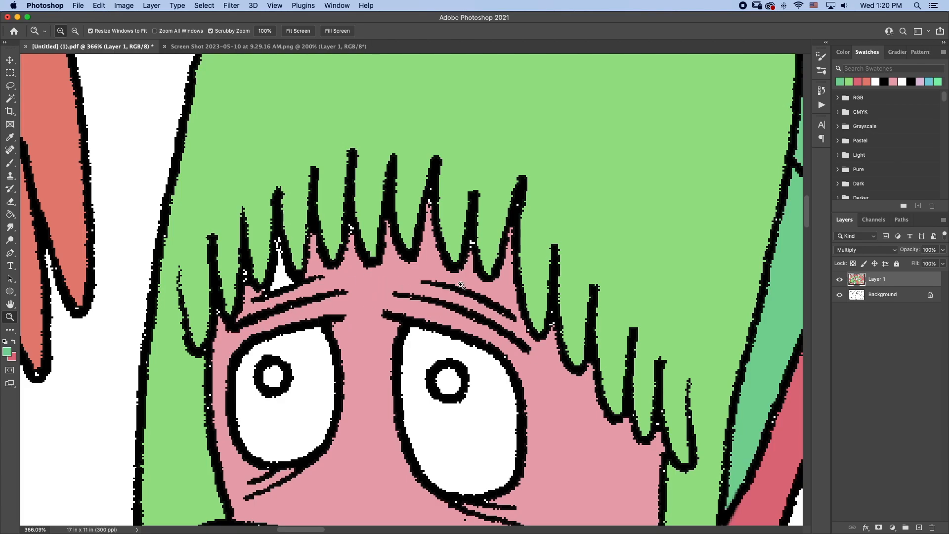
key("b")
left_click(352, 296, "alt")
mouse_move(279, 240)
left_mouse_down()
mouse_move(274, 288)
mouse_move(297, 287)
mouse_move(294, 305)
mouse_move(260, 287)
mouse_move(246, 267)
left_mouse_up()
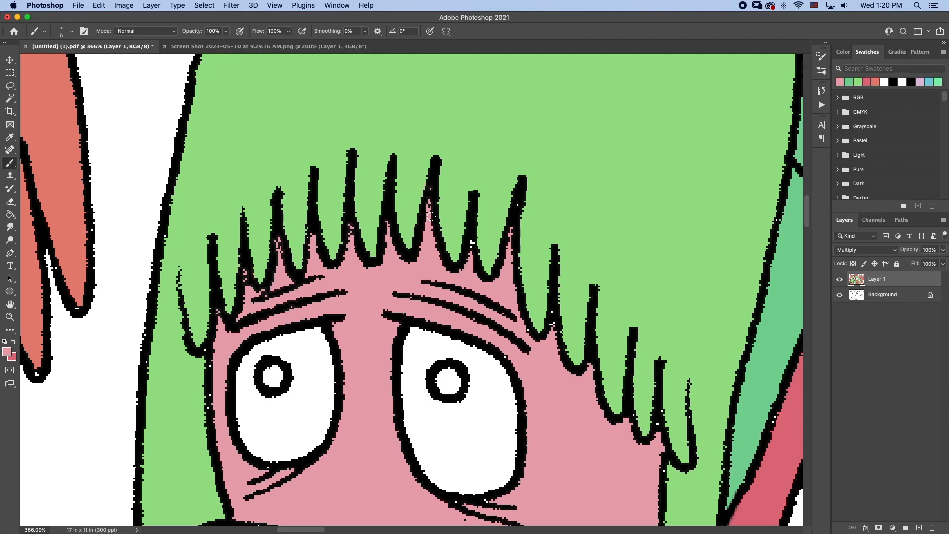
left_click_drag(473, 239, 472, 244)
left_click_drag(518, 203, 516, 210)
left_click_drag(347, 384, 337, 217)
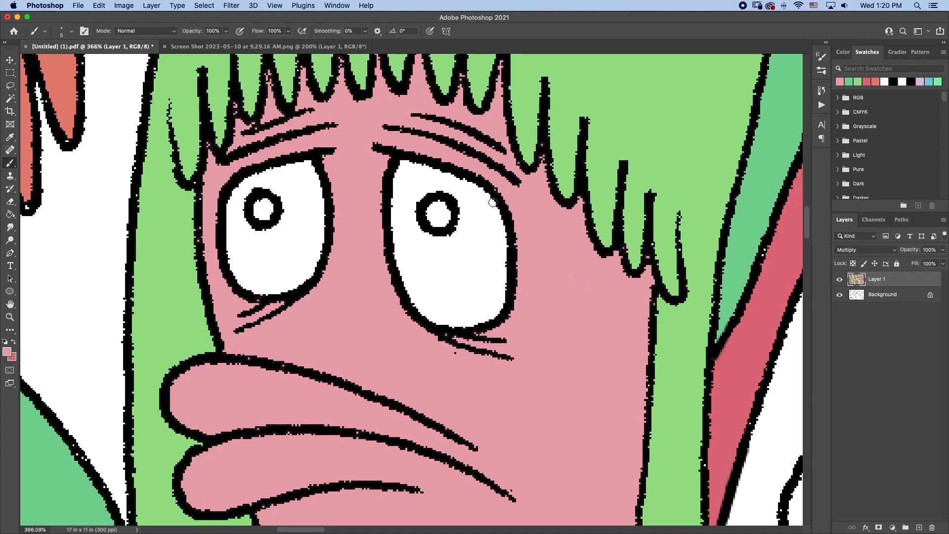
Fill both eyebrows of the pink-faced, long-haired figure at the upper right with green sampled from its hair.
key("super+0")
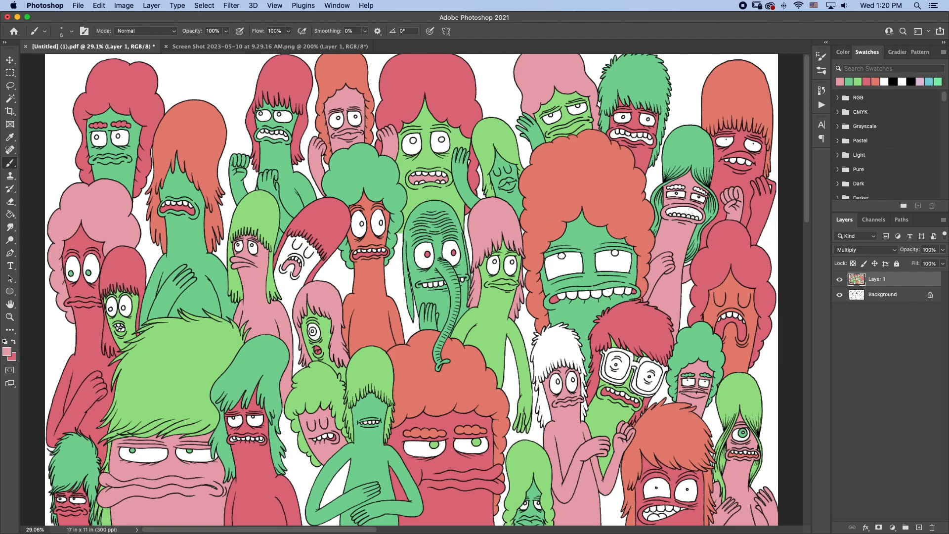
key("z")
mouse_move(677, 190)
left_mouse_down()
mouse_move(710, 226)
mouse_move(438, 295)
mouse_move(323, 305)
left_mouse_up()
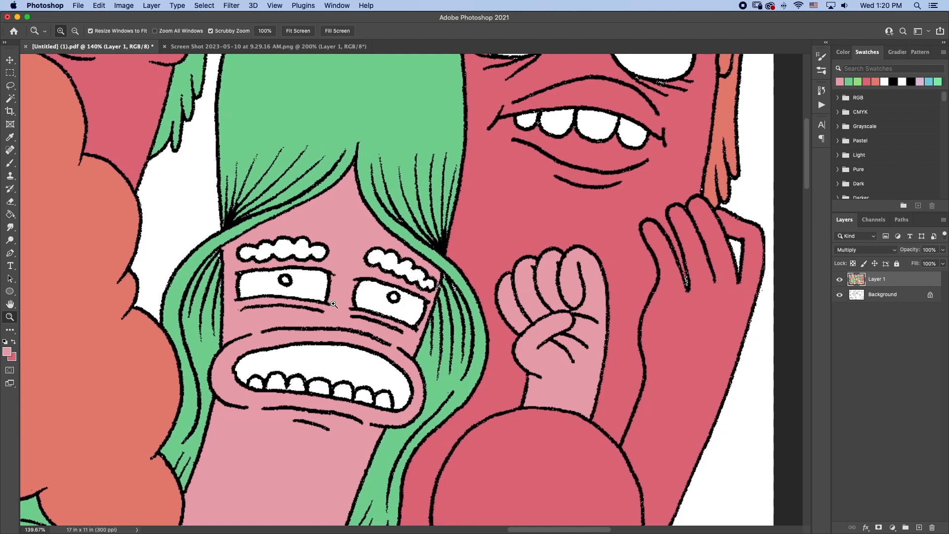
key("i")
left_click(388, 126)
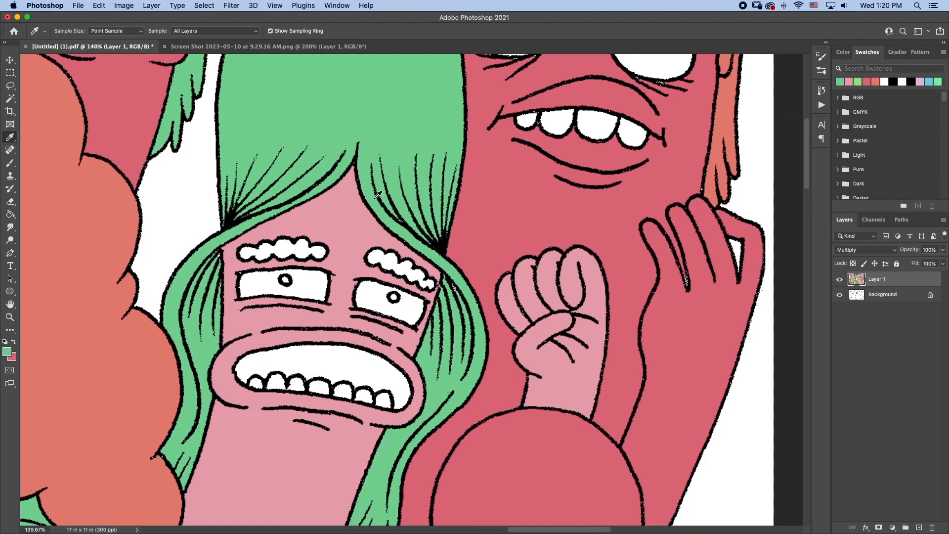
key("g")
left_click(309, 250)
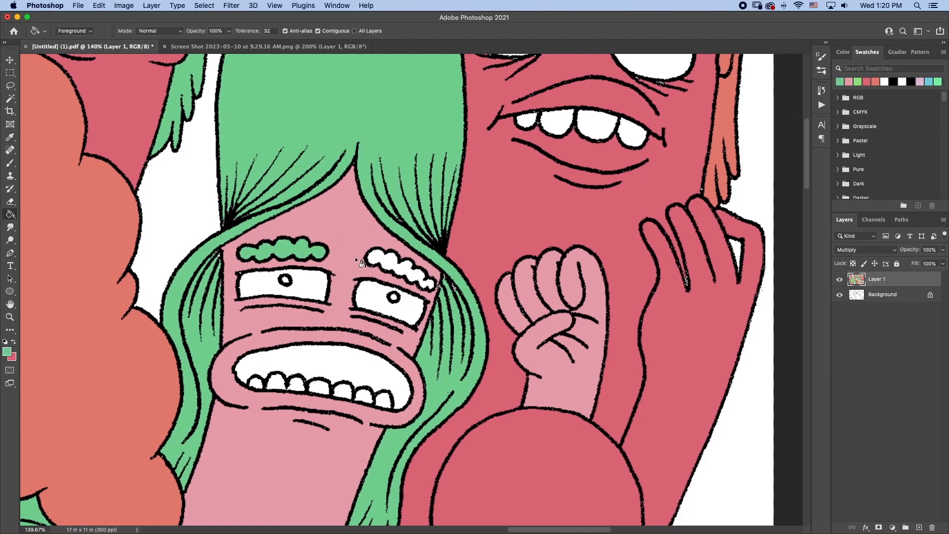
left_click(392, 267)
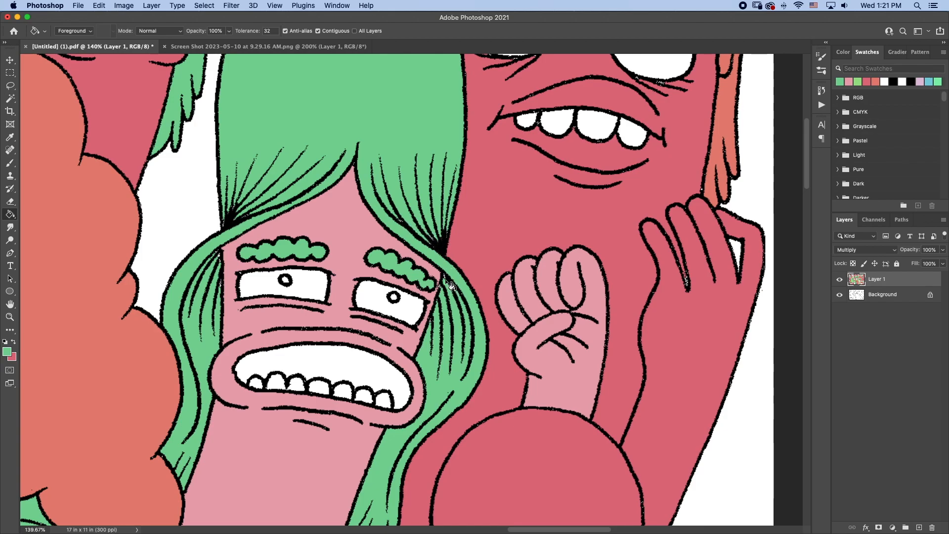
Inspect the figures across the upper and middle parts of the drawing for leftover gaps and unfilled areas.
key("b")
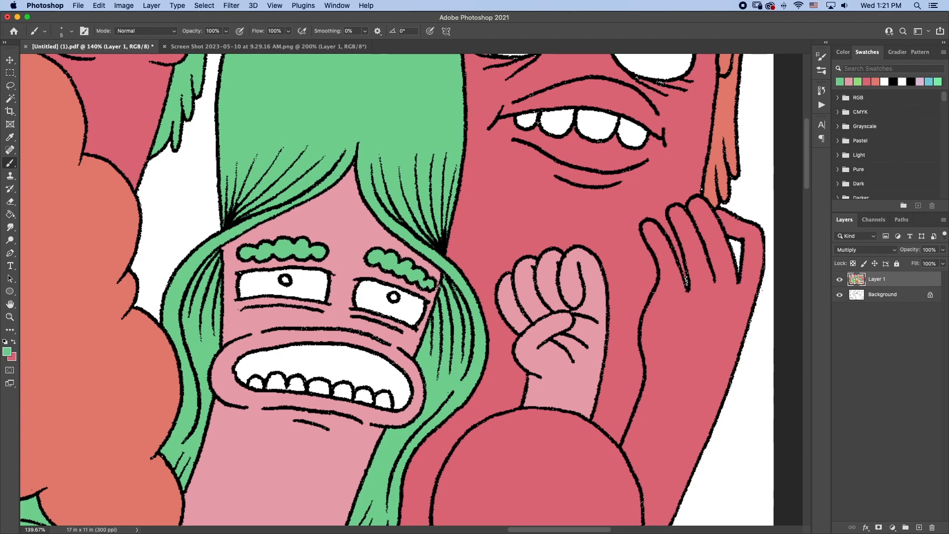
left_click_drag(411, 392, 441, 263)
left_click_drag(407, 376, 415, 328)
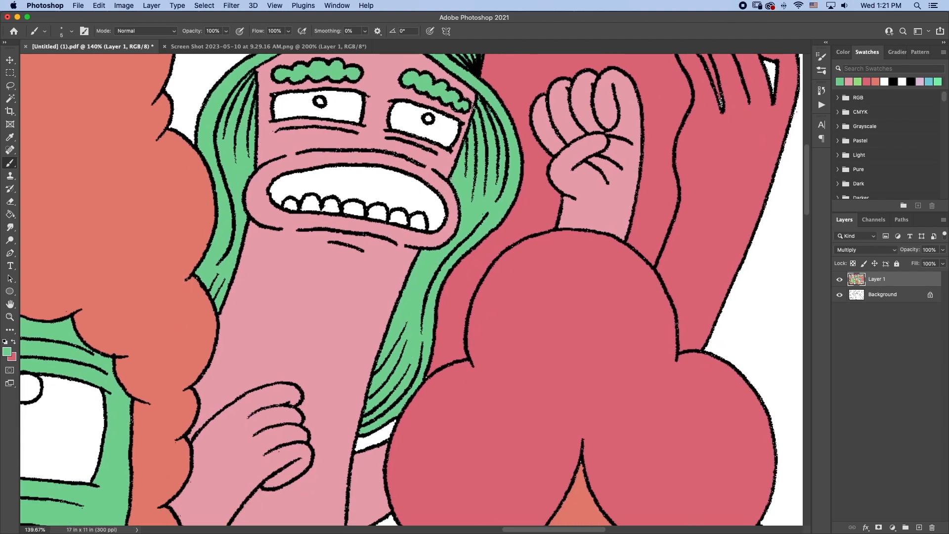
left_click_drag(402, 143, 361, 392)
left_click_drag(190, 186, 393, 314)
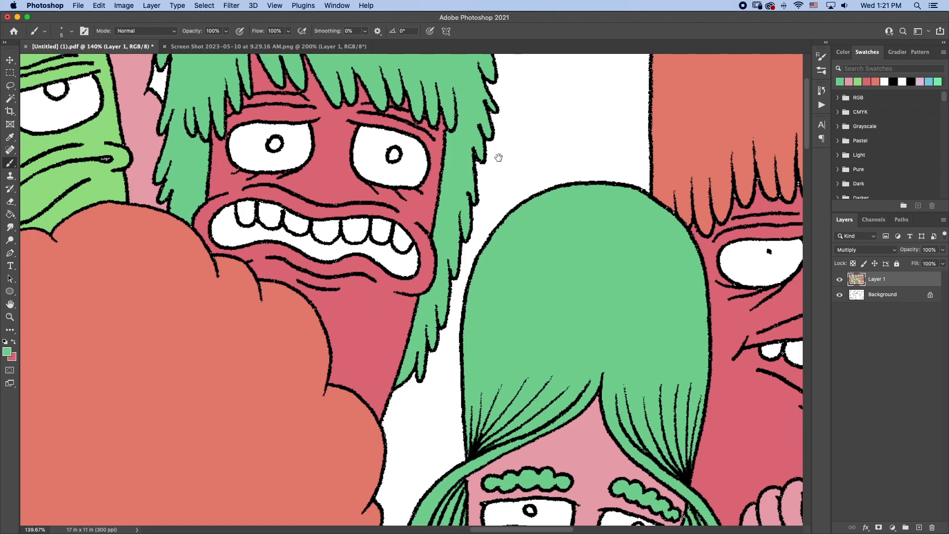
left_click_drag(515, 150, 564, 223)
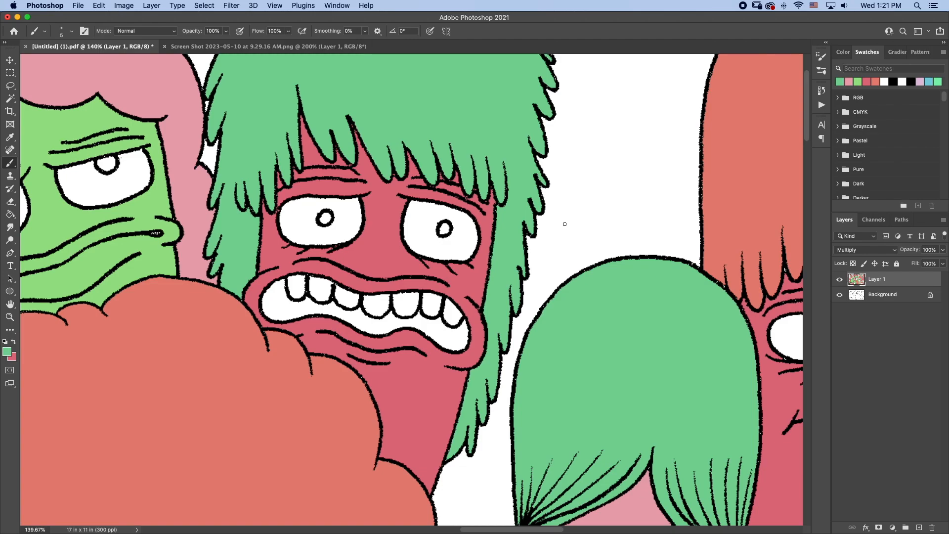
key("super+plus")
key("super+plus")
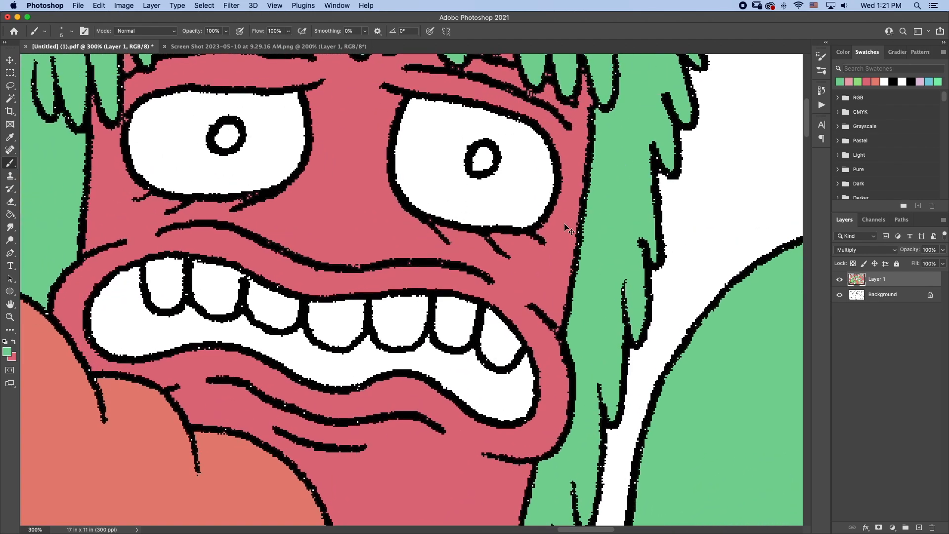
key("super+plus")
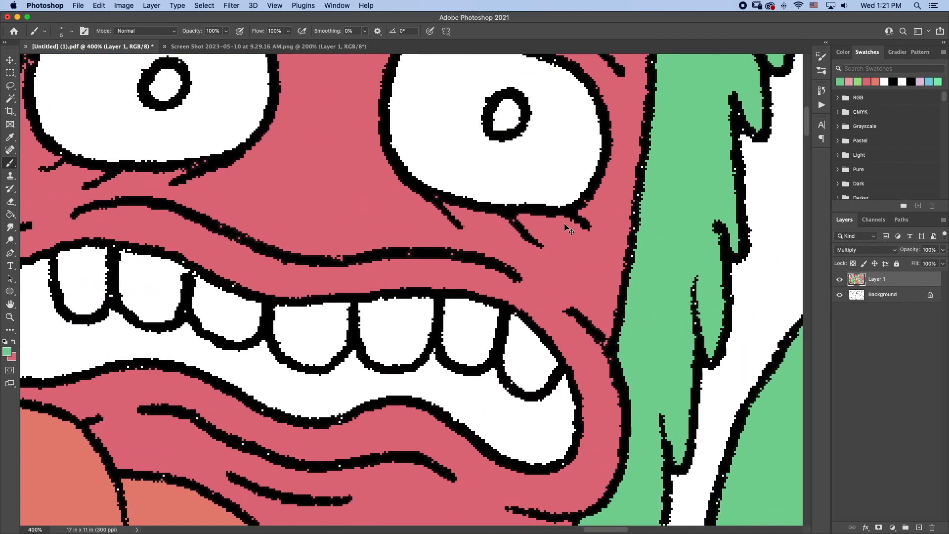
key("super+minus")
key("super+minus")
key("super+minus")
key("super+minus")
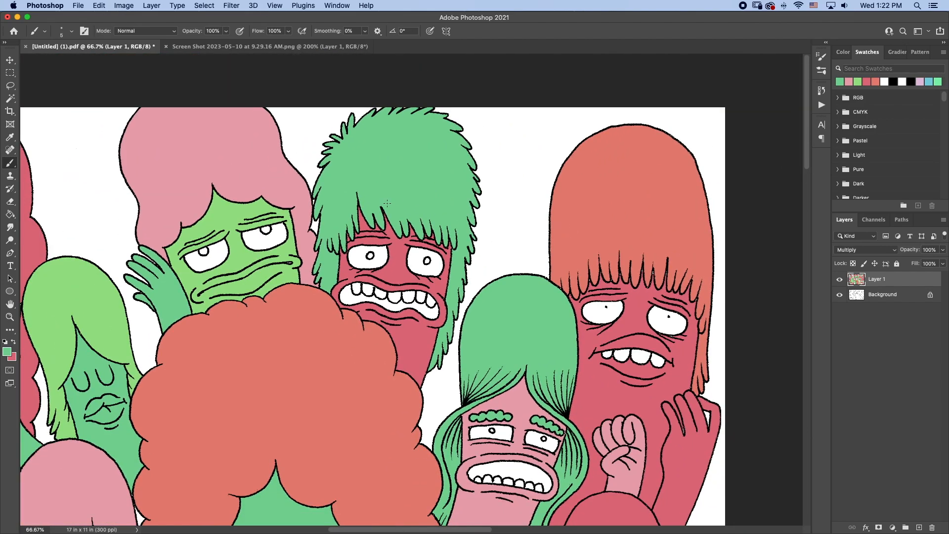
key("z")
mouse_move(403, 195)
left_mouse_down()
mouse_move(456, 256)
mouse_move(390, 183)
left_mouse_up()
left_click_drag(436, 283, 415, 251)
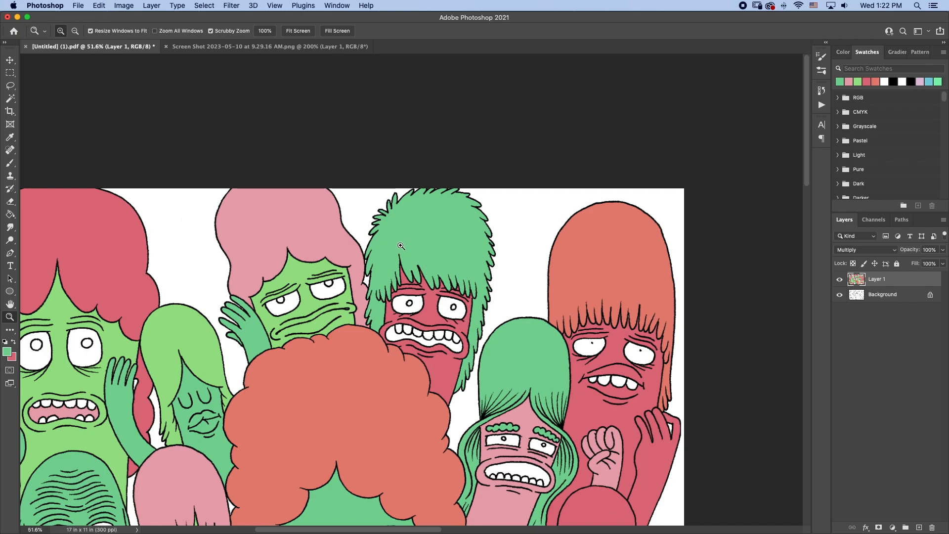
left_click_drag(379, 377, 440, 250)
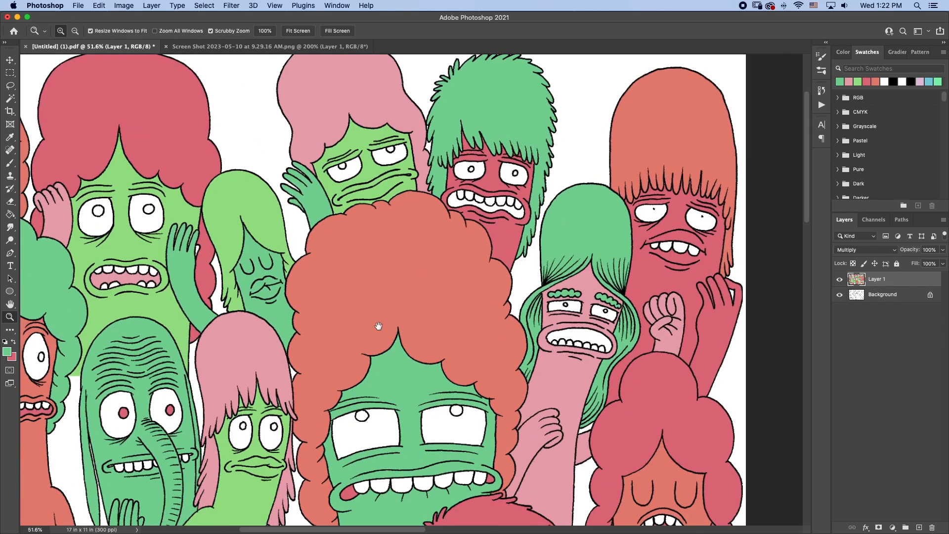
left_click_drag(377, 325, 474, 288)
left_click_drag(410, 298, 502, 318)
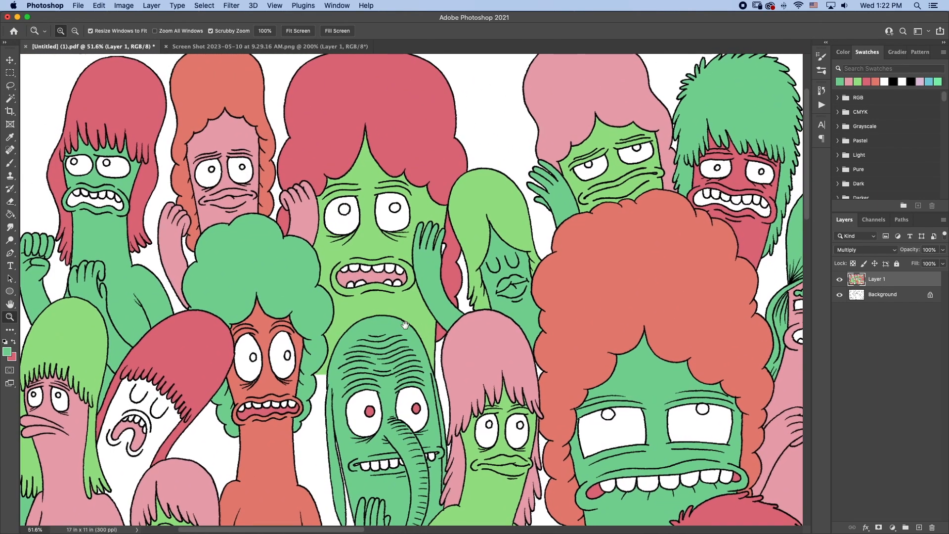
left_click_drag(377, 326, 415, 314)
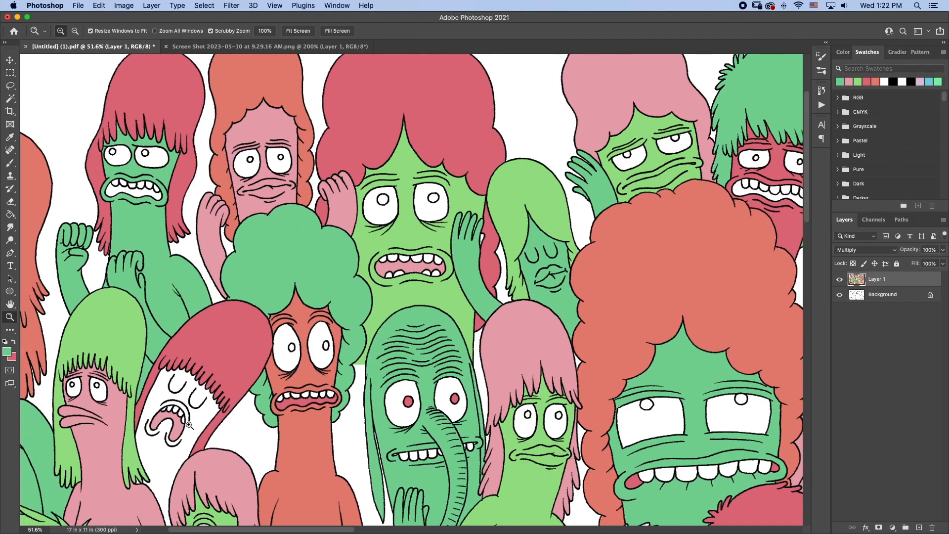
left_click_drag(591, 288, 294, 266)
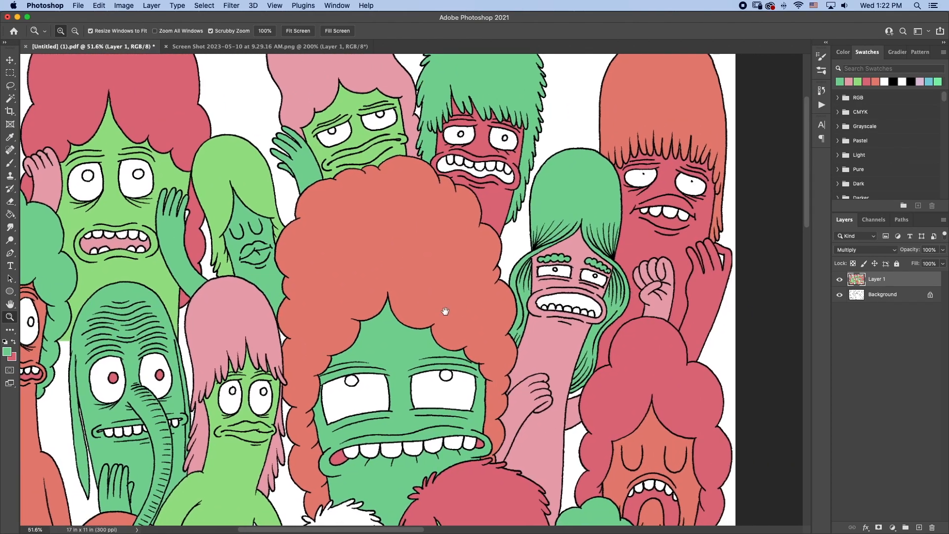
left_click_drag(272, 306, 568, 229)
left_click_drag(361, 374, 369, 295)
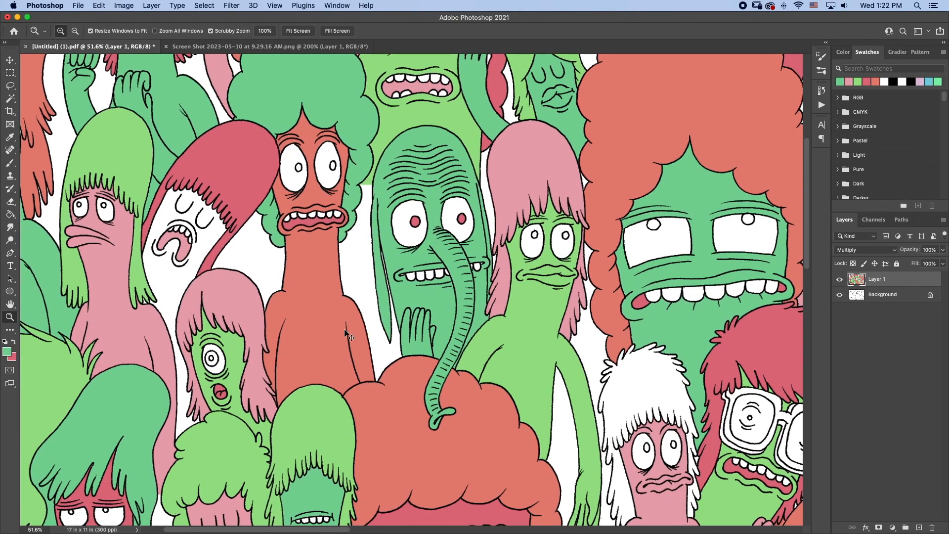
scroll(346, 333, "down", 5)
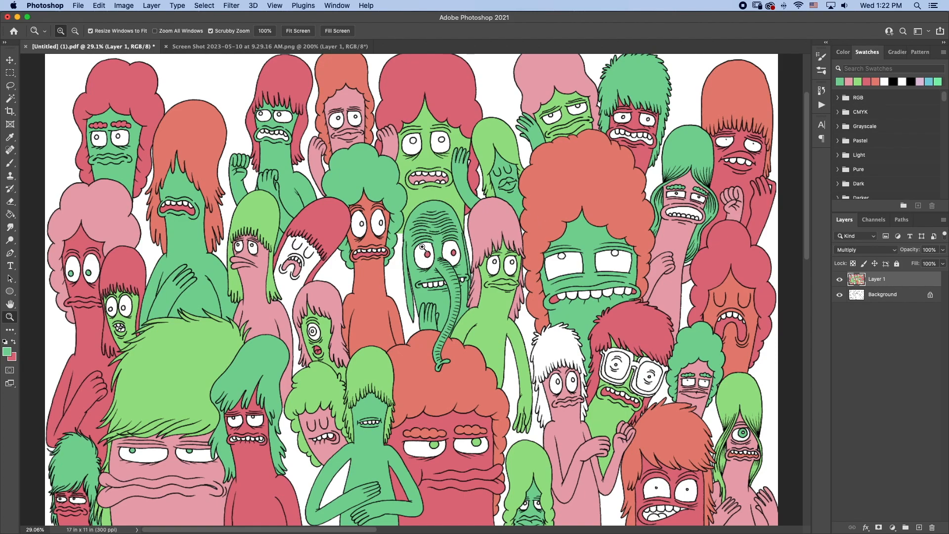
Fill the white face and neck of the tilted, dark-pink-haired closed-eyed figure with green.
left_click_drag(291, 297, 332, 360)
key("b")
key("g")
left_click(317, 330)
Brush orange over the small gap beneath the left eye of the orange-faced figure.
scroll(384, 244, "up", 5)
key("b")
key("x")
scroll(450, 270, "right", 2)
left_click_drag(445, 250, 436, 257)
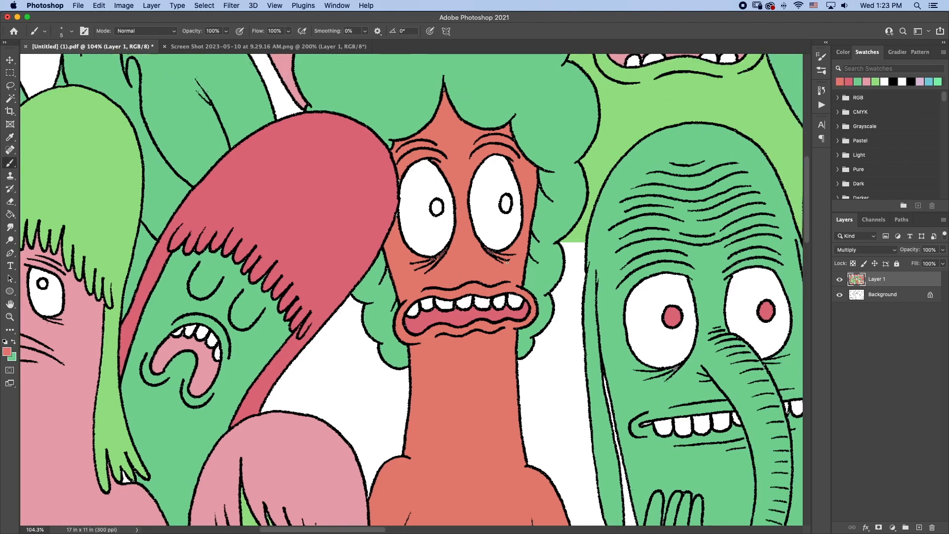
Fill the pupil of the one-eyed, pink-haired figure with green sampled from the nearby hair.
key("super+minus")
key("super+minus")
key("super+minus")
key("g")
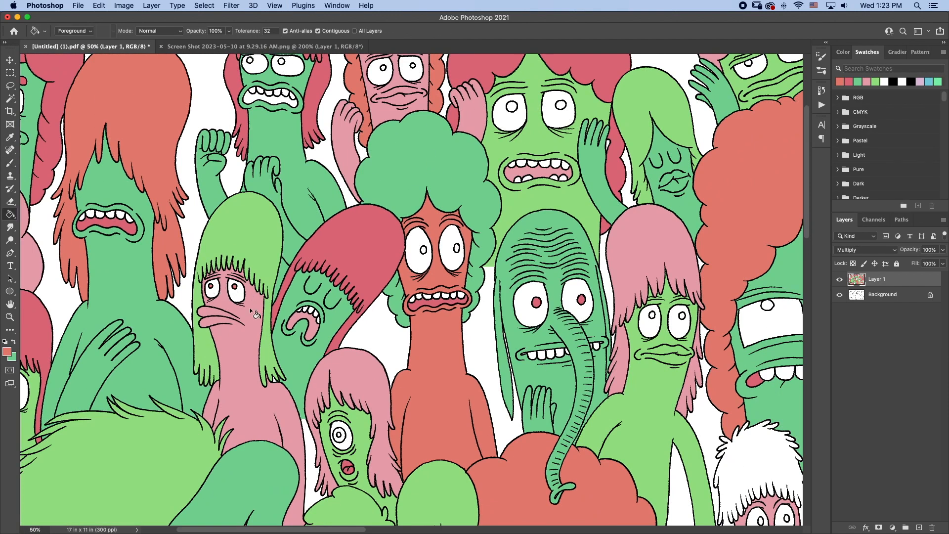
left_click(292, 458, "alt")
left_click(339, 435)
Fill the mouth interior and both pupils of the green-faced, dark-pink-haired figure near the top with a sampled palette color.
left_click_drag(538, 228, 386, 385)
left_click_drag(172, 296, 451, 309)
left_click(496, 195, "alt")
left_click(390, 289)
left_click(399, 248)
left_click(367, 247)
Fill both pupils of the upper-left curly-haired figure with a resampled color and brush over a small gap nearby.
mouse_move(288, 315)
left_mouse_down()
mouse_move(327, 297)
mouse_move(490, 293)
mouse_move(446, 283)
left_mouse_up()
left_click(288, 264)
left_click(287, 371, "alt")
left_click(288, 265)
left_click(324, 263)
scroll(299, 306, "up", 5)
key("b")
left_click_drag(236, 301, 249, 292)
Paint the small openings at both corners of the left-edge pink-haired figure's lips with orange.
key("super+minus")
key("super+minus")
key("super+minus")
left_click_drag(371, 380, 188, 130)
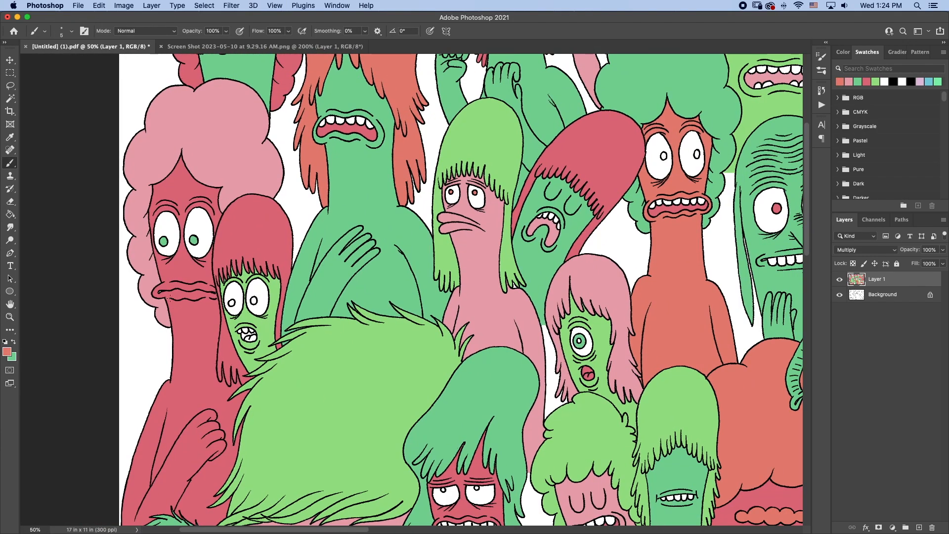
scroll(171, 271, "up", 6)
left_click_drag(125, 265, 145, 260)
left_click_drag(423, 268, 410, 265)
Try filling the left pupil of the small light-green-faced figure near the left edge with dark pink.
key("x")
left_click(393, 243, "alt")
key("g")
left_click(503, 319)
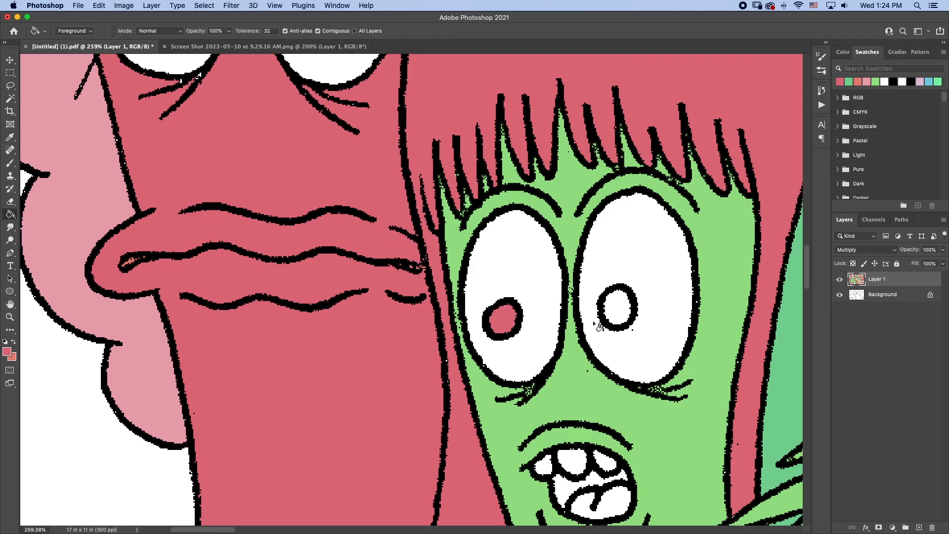
Fill both pupils and the mouth interior of the small light-green-faced figure with pink sampled from the neighboring hair.
left_click(143, 326, "alt")
left_click(503, 319)
left_click(616, 307)
left_click_drag(592, 381, 394, 174)
left_click(376, 279)
Fill two small unfilled areas in the lower-left part of the crowd with a newly sampled palette color.
key("i")
left_click_drag(297, 198, 248, 394)
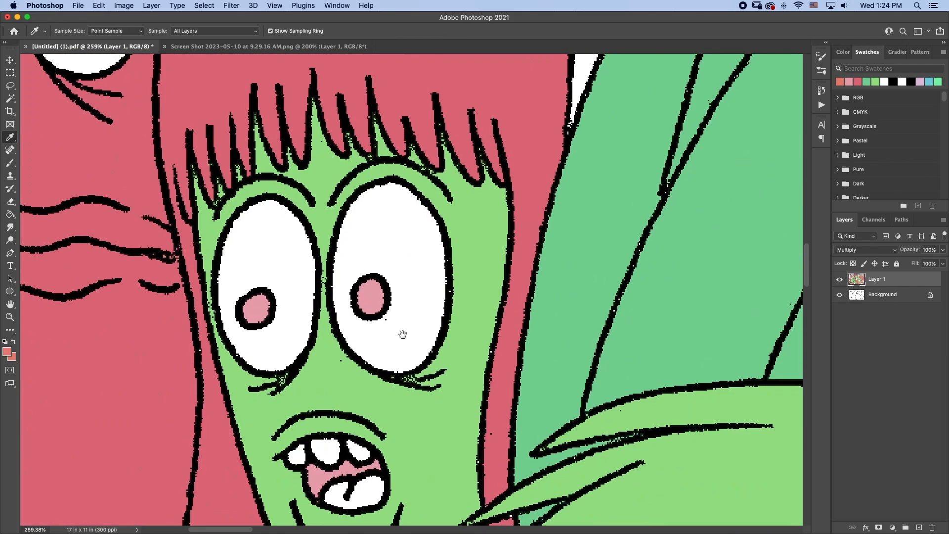
key("g")
key("super+0")
key("z")
left_click_drag(297, 356, 390, 356)
key("g")
left_click(663, 276, "alt")
left_click(389, 343)
left_click(237, 352)
Swap the foreground and background colors and fill two more small areas just below.
left_click_drag(747, 417, 725, 158)
key("x")
left_click(429, 280)
left_click(218, 276)
Brush over the small gap on the teal-haired, dark-pink figure at the lower left.
key("super+0")
key("z")
left_click_drag(230, 489, 318, 489)
key("b")
left_click_drag(255, 291, 306, 311)
key("super+0")
key("z")
left_click_drag(74, 490, 138, 489)
key("i")
left_click(163, 367)
key("g")
key("b")
Fill both pupils of the large top-center light-green-faced figure and the thumb of the hand beside it with green.
left_click(300, 267, "alt")
key("super+0")
key("z")
left_click_drag(406, 118, 496, 119)
key("g")
left_click_drag(522, 336, 58, 291)
left_click(353, 237)
left_click(544, 230)
left_click(729, 388)
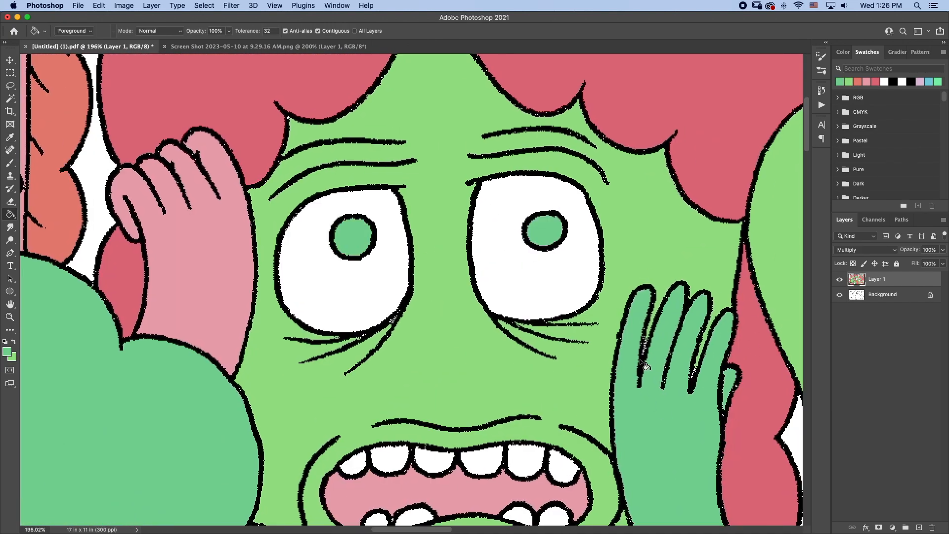
Paint the corners of the trunk-nosed figure's mouth with dark pink sampled from the drawing.
key("b")
key("super+0")
key("z")
left_click_drag(357, 216, 445, 220)
key("g")
left_click_drag(556, 345, 352, 193)
key("i")
left_click(255, 225)
key("b")
left_click_drag(433, 382, 446, 379)
mouse_move(642, 346)
left_mouse_down()
mouse_move(397, 356)
mouse_move(424, 356)
left_mouse_up()
key("x")
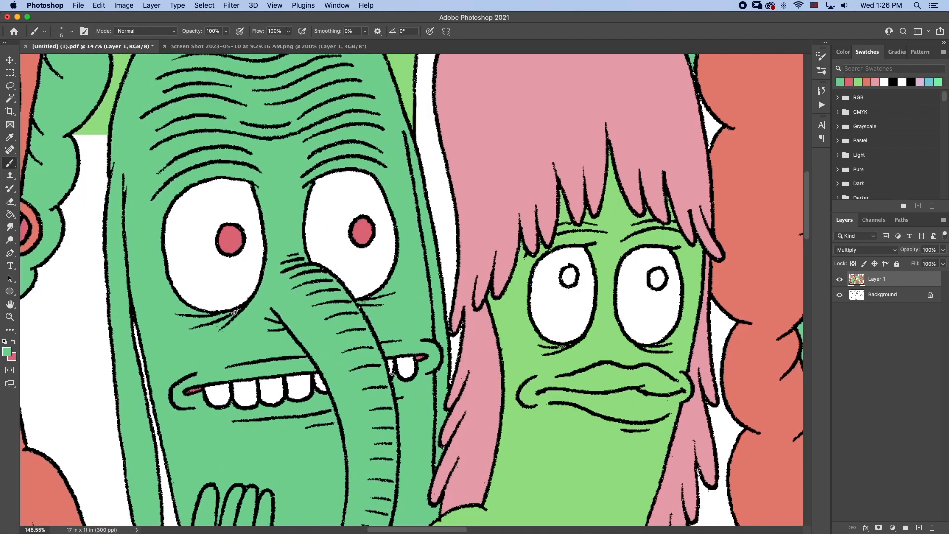
Fill the white hair of the pink-faced figure beside the bespectacled one with sampled orange.
scroll(278, 208, "down", 8)
key("i")
left_click(341, 363)
key("g")
left_click(404, 321)
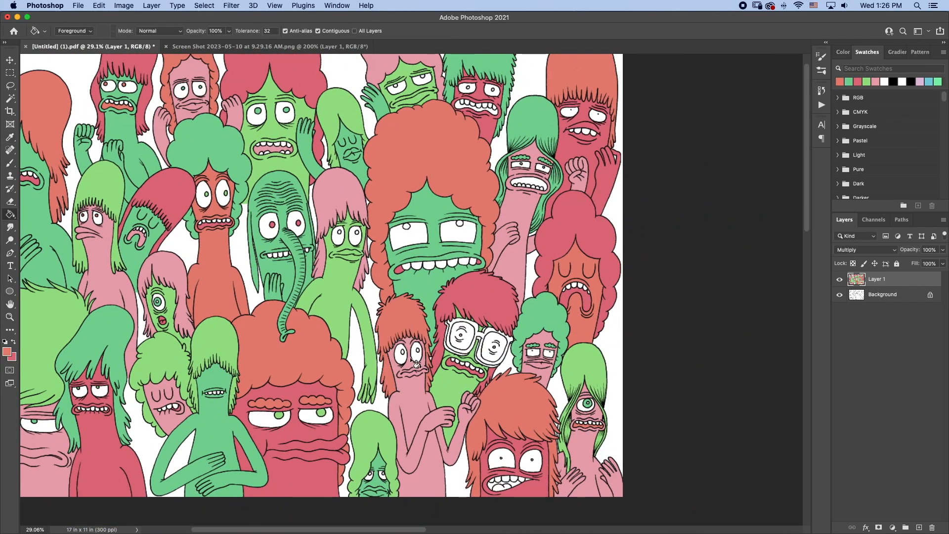
Brush over the small unfilled gap on the orange-haired, pink-faced figure with color sampled from the drawing.
key("b")
scroll(403, 343, "up", 8)
left_click(409, 346, "alt")
mouse_move(353, 356)
left_mouse_down()
mouse_move(350, 371)
mouse_move(336, 223)
left_mouse_up()
Fill both pupils of the orange-haired, pink-faced figure and both lenses of the neighboring figure's glasses with sampled green.
key("i")
left_click(554, 232)
key("g")
left_click(557, 332)
left_click(377, 282)
left_click(470, 272)
scroll(587, 385, "down", 8)
left_click(648, 375)
left_click(615, 365)
Fill the front of the glasses frame with sampled pink and its side edges with orange.
key("i")
left_click(622, 394)
key("z")
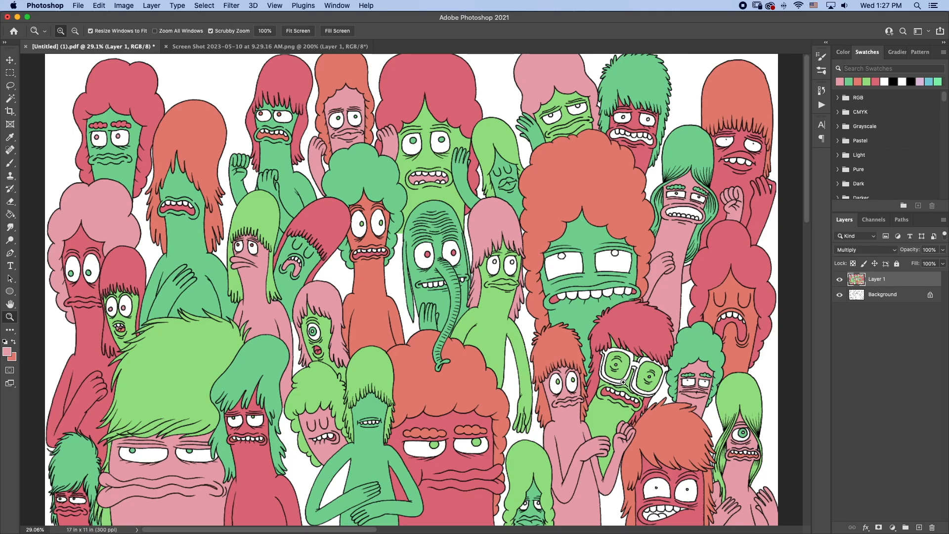
left_click_drag(623, 394, 692, 394)
key("g")
left_click(344, 310)
key("x")
left_click(306, 359)
left_click(335, 353)
Fill both pupils of the shaggy orange-haired, dark-pink-faced figure at the lower right with sampled teal.
key("i")
left_click(207, 252)
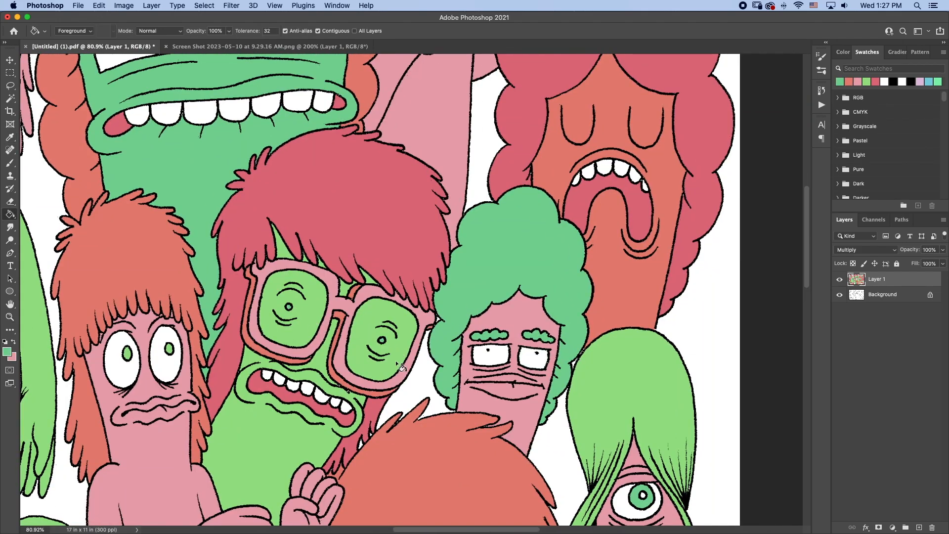
scroll(396, 361, "down", 8)
left_click(383, 335)
left_click(470, 340)
Fill the inside of the shaggy orange-haired figure's mouth with sampled pink and its tongue with sampled orange.
left_click(549, 371, "alt")
left_click(400, 419)
left_click(365, 409)
left_click(316, 415, "alt")
left_click(388, 415)
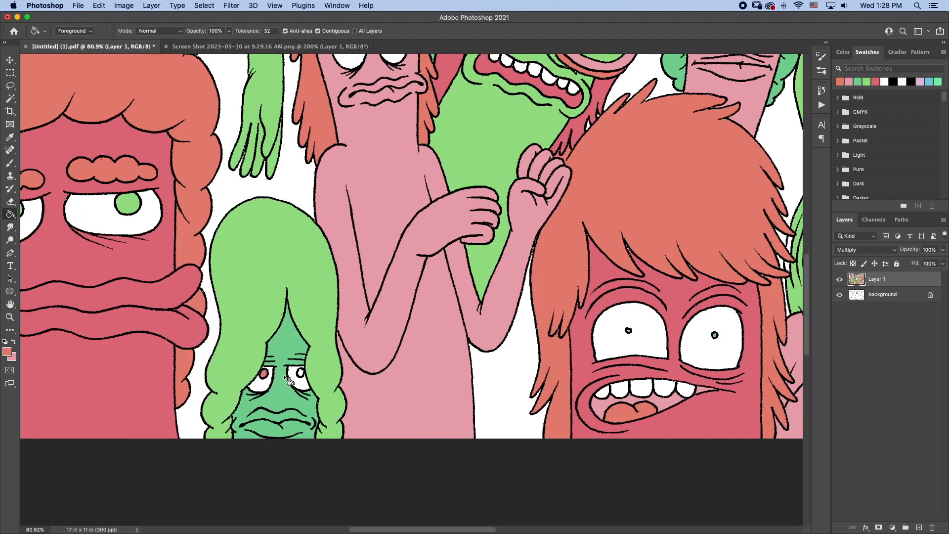
Brush light green sampled from the drawing into the small gaps in the one-eyed pink figure's long hair.
scroll(285, 377, "right", 7)
scroll(284, 377, "up", 2)
key("i")
left_click(472, 306)
key("b")
mouse_move(478, 317)
left_mouse_down()
mouse_move(478, 331)
mouse_move(569, 318)
left_mouse_up()
scroll(473, 268, "right", 4)
key("g")
key("z")
key("b")
left_click_drag(411, 365, 416, 330)
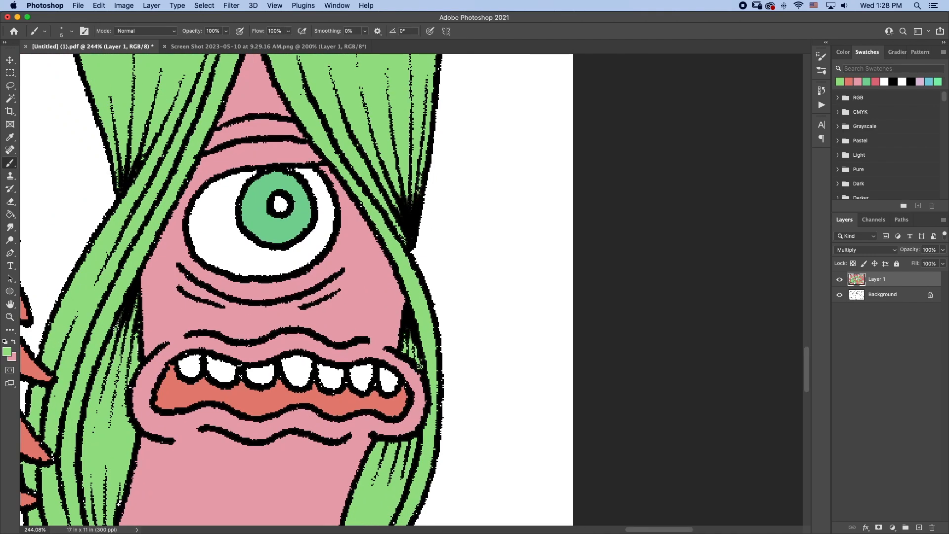
Fill the pupils of the large teal-faced, orange-haired figure with pink shades sampled from the drawing.
key("super+minus")
key("super+minus")
key("super+minus")
key("super+minus")
scroll(322, 321, "up", 9)
key("g")
left_click(237, 390, "alt")
left_click(254, 289)
left_click(377, 282)
left_click(465, 317, "alt")
left_click(377, 282)
Fill the mouth of the teal-haired, pink-faced figure with sampled orange and both its pupils with sampled light green.
left_click(172, 289, "alt")
left_click(514, 193)
scroll(514, 193, "right", 5)
scroll(514, 193, "up", 3)
left_click(72, 117, "alt")
left_click(273, 298)
left_click(326, 307)
Fill the mouth of the teal-haired, dark-pink-faced figure in the top row with sampled orange and its pupils with light green.
scroll(341, 306, "left", 4)
left_click(317, 291, "alt")
left_click(314, 226)
scroll(314, 225, "up", 4)
left_click(232, 329, "alt")
left_click(340, 310)
left_click(397, 315)
Fill both pupils of the pink-haired, light-green-faced figure in the top row.
scroll(416, 327, "left", 5)
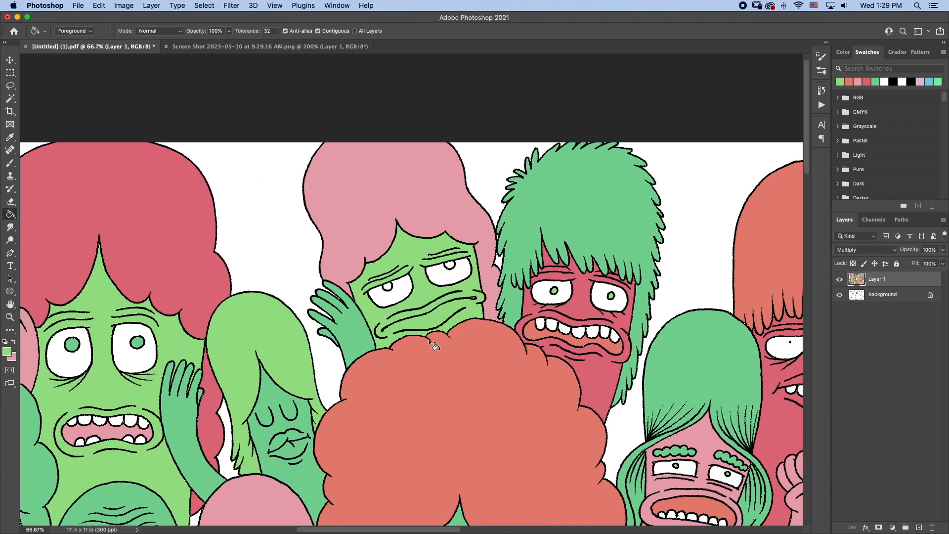
left_click(388, 286)
left_click(449, 265)
Examine the coloring across the whole drawing and close up around the teal-haired, pink-faced figure for missed areas.
key("super+0")
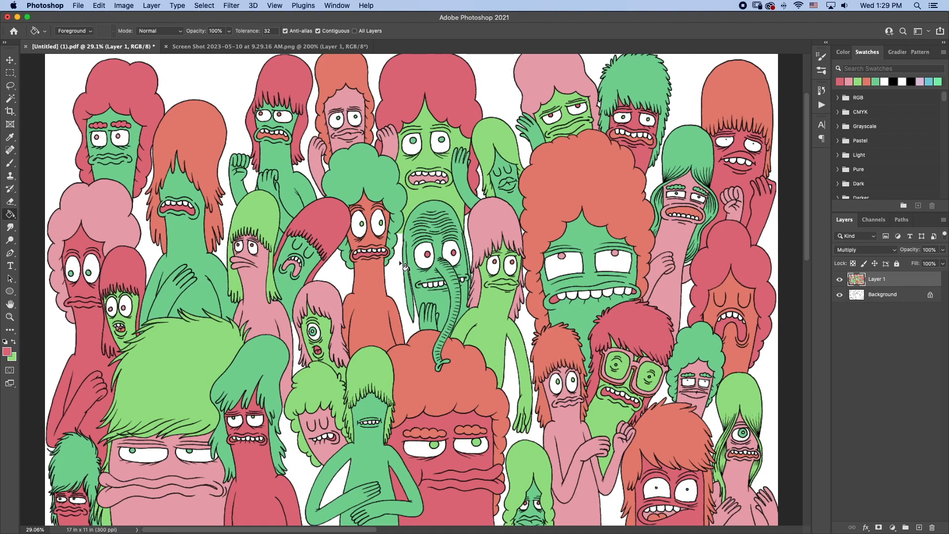
key("super+minus")
key("super+minus")
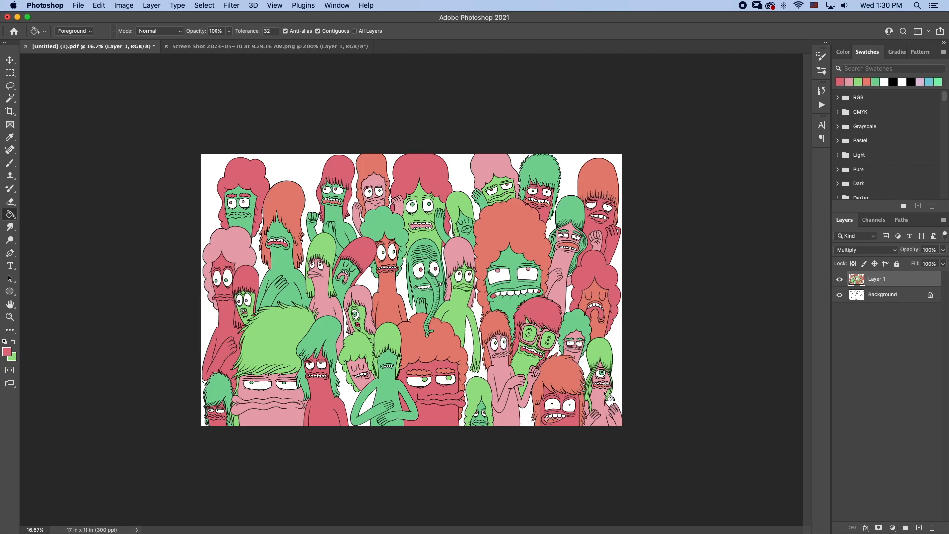
key("super+equal")
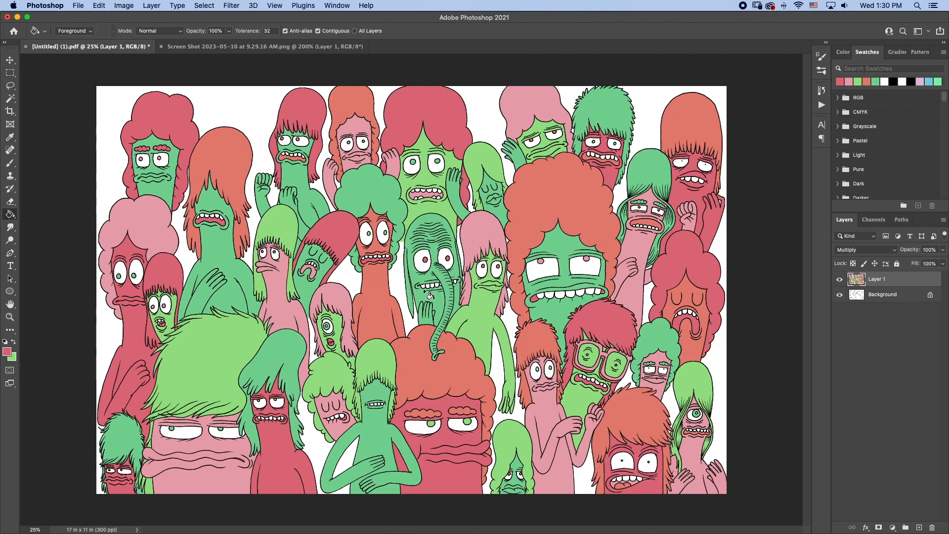
key("z")
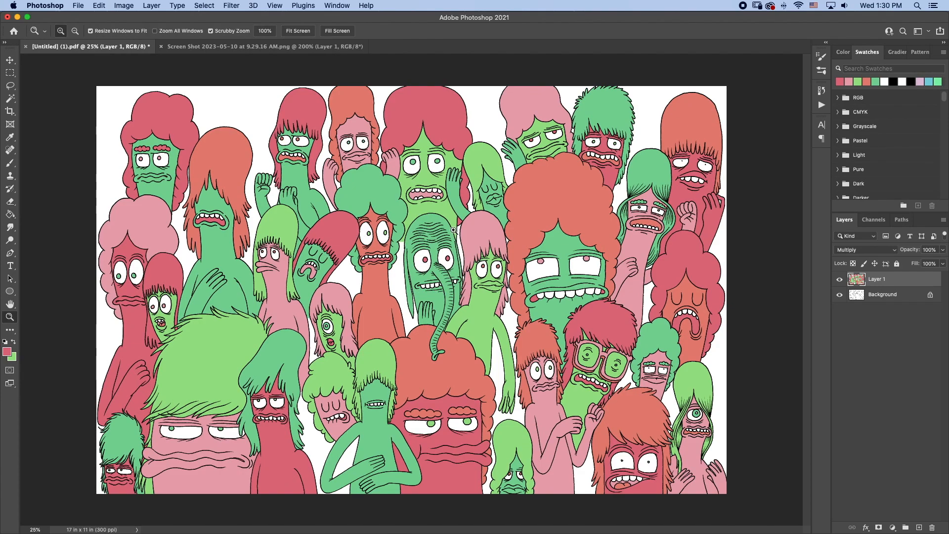
left_click_drag(639, 191, 388, 245)
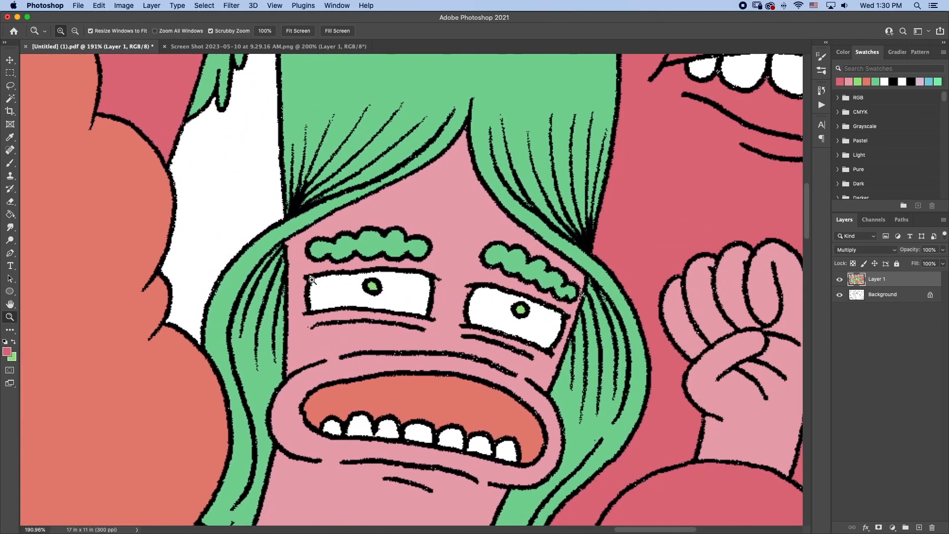
scroll(471, 370, "down", 15)
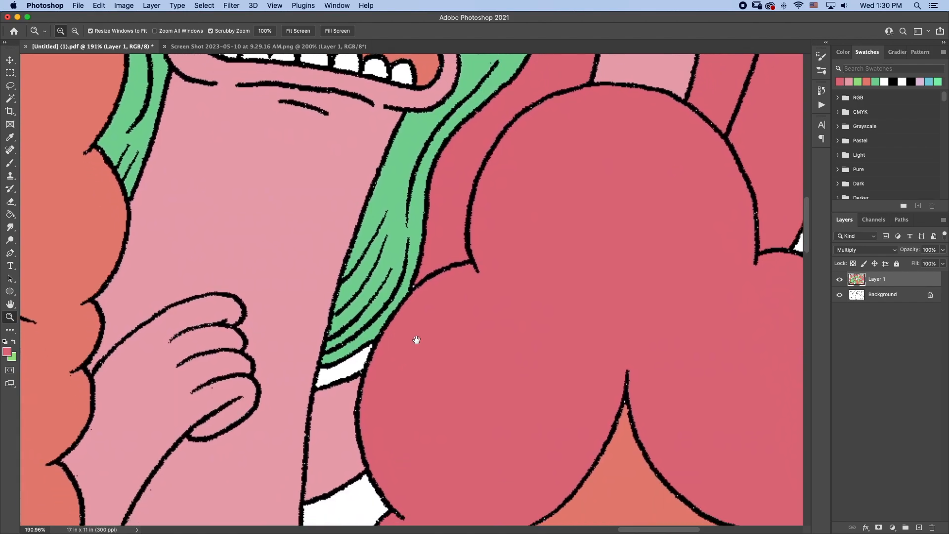
key("super+0")
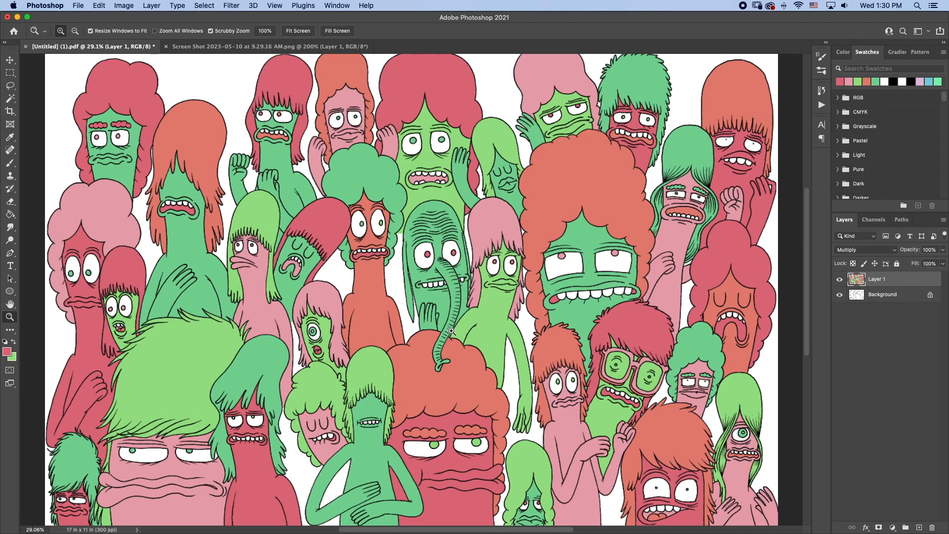
key("super+minus")
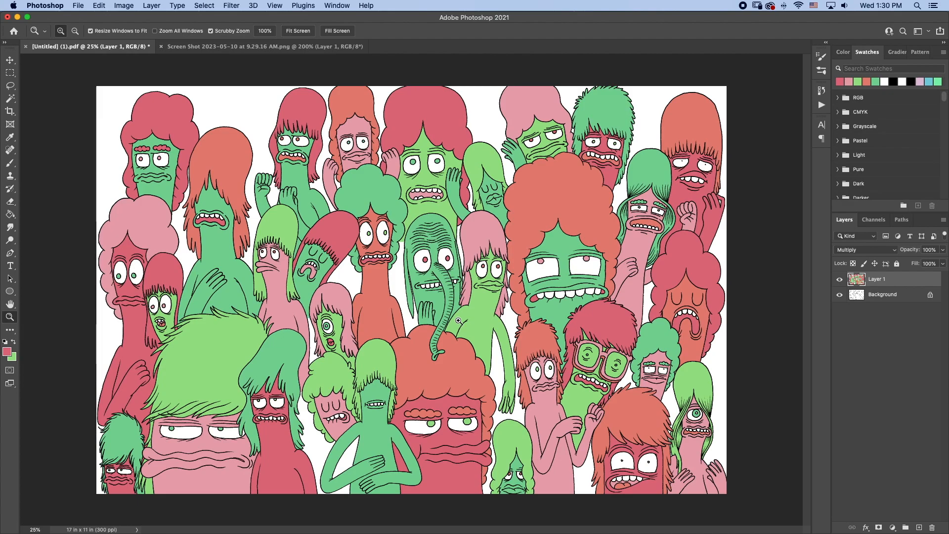